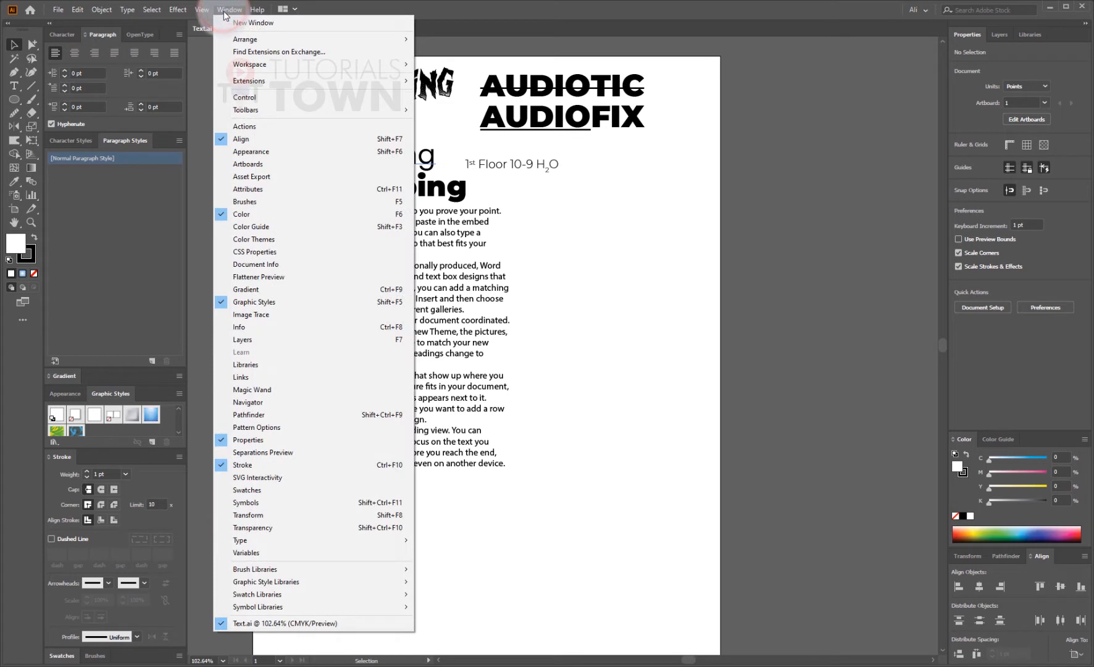
# - Show the Paragraph panel with all its options and float it over the artboard beside the body text
pyautogui.click(263, 542)
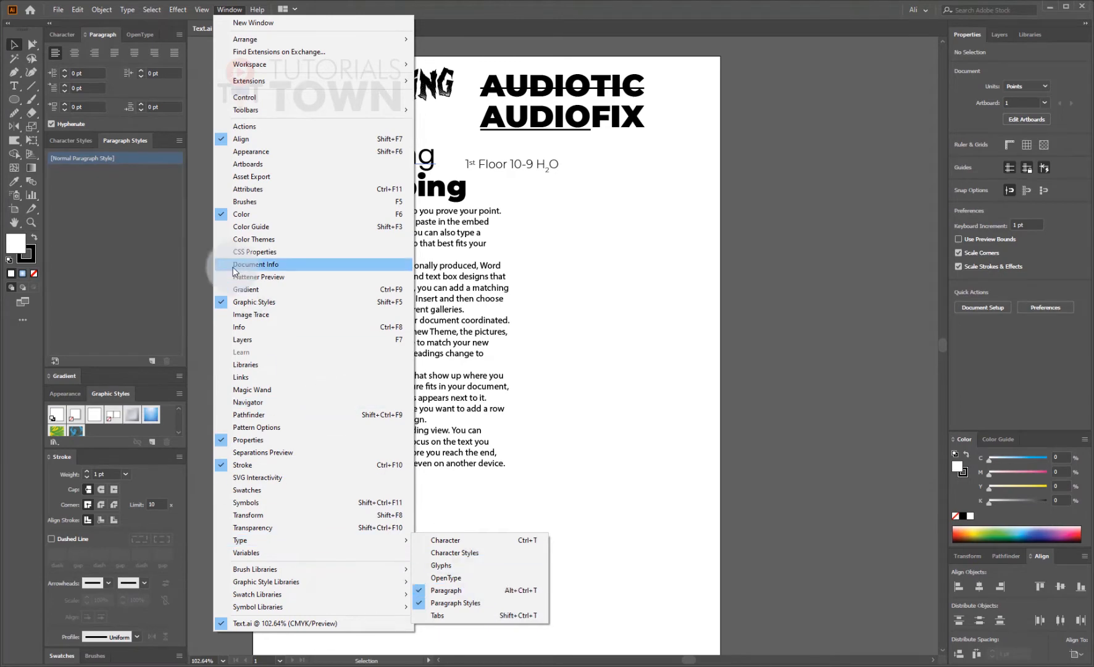
pyautogui.click(98, 35)
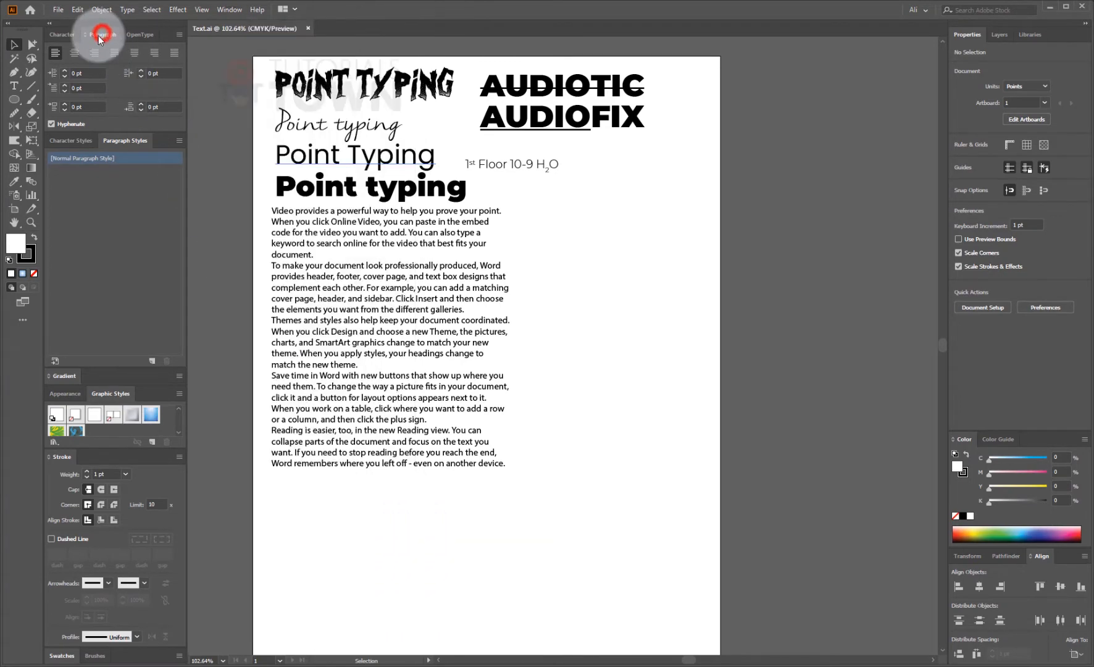
pyautogui.click(98, 34)
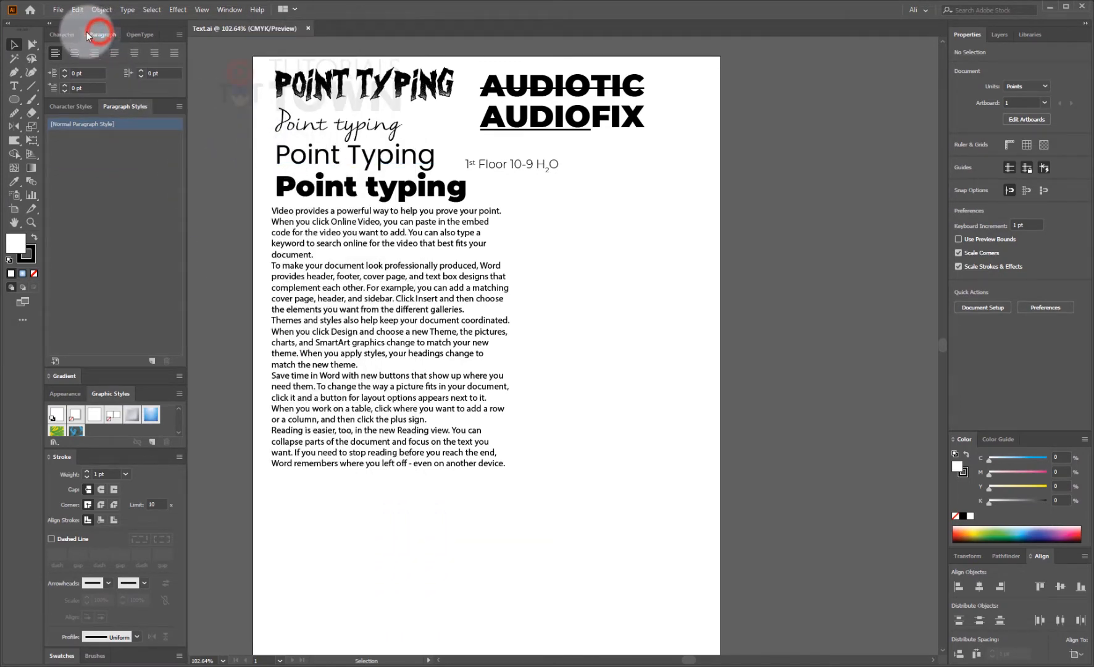
pyautogui.click(86, 34)
pyautogui.click(85, 33)
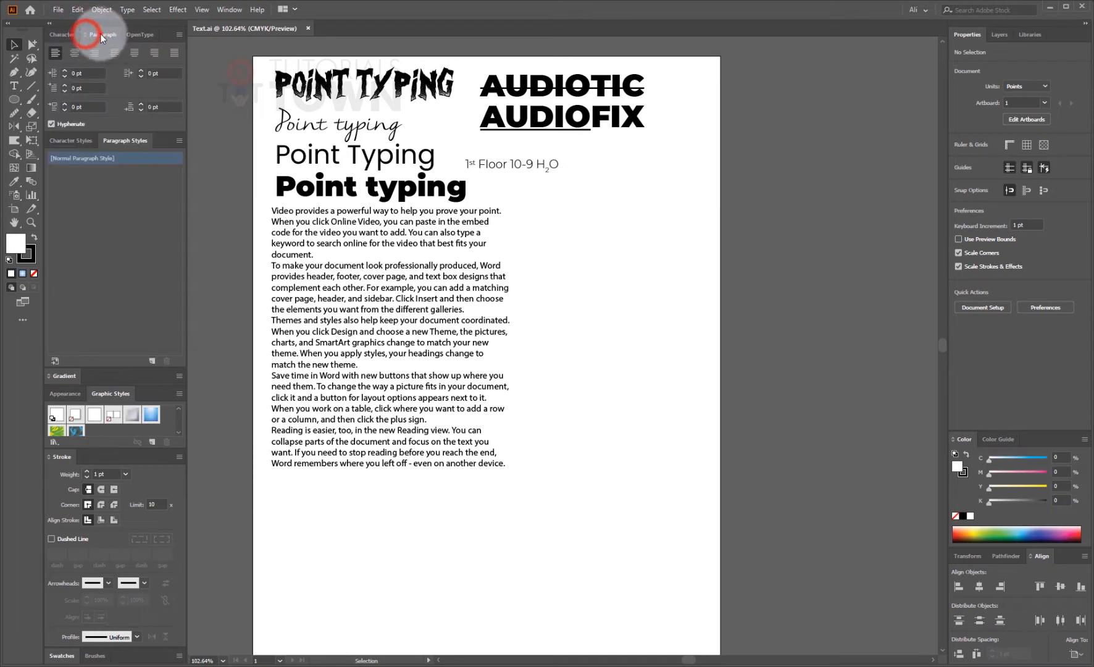
pyautogui.moveTo(100, 33); pyautogui.dragTo(612, 255)
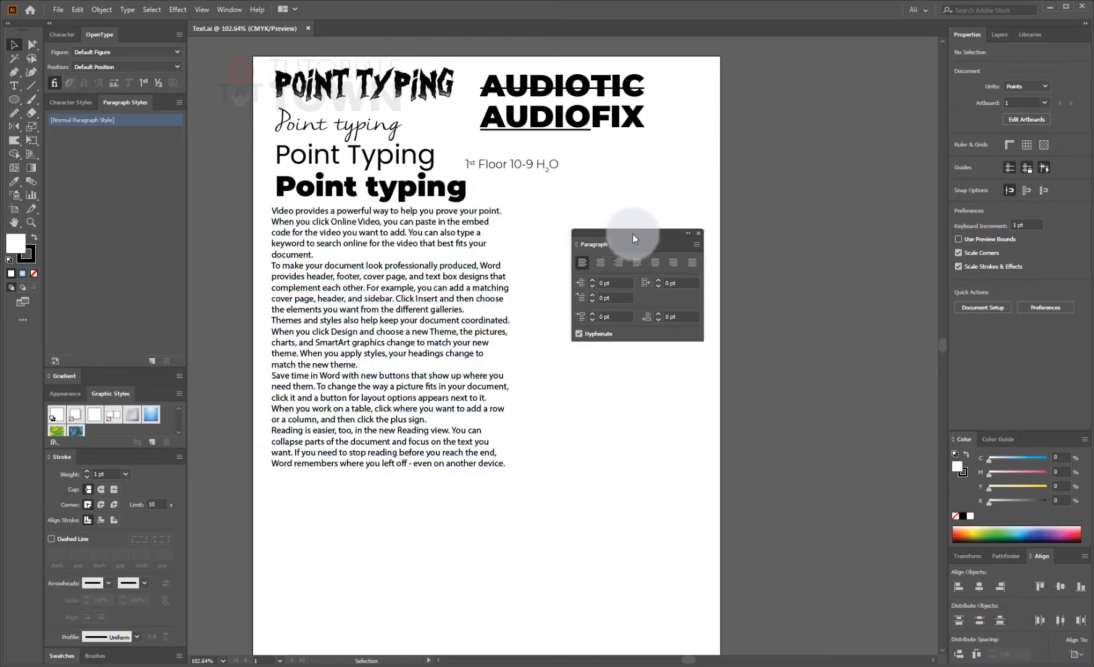
pyautogui.moveTo(632, 233); pyautogui.dragTo(663, 228)
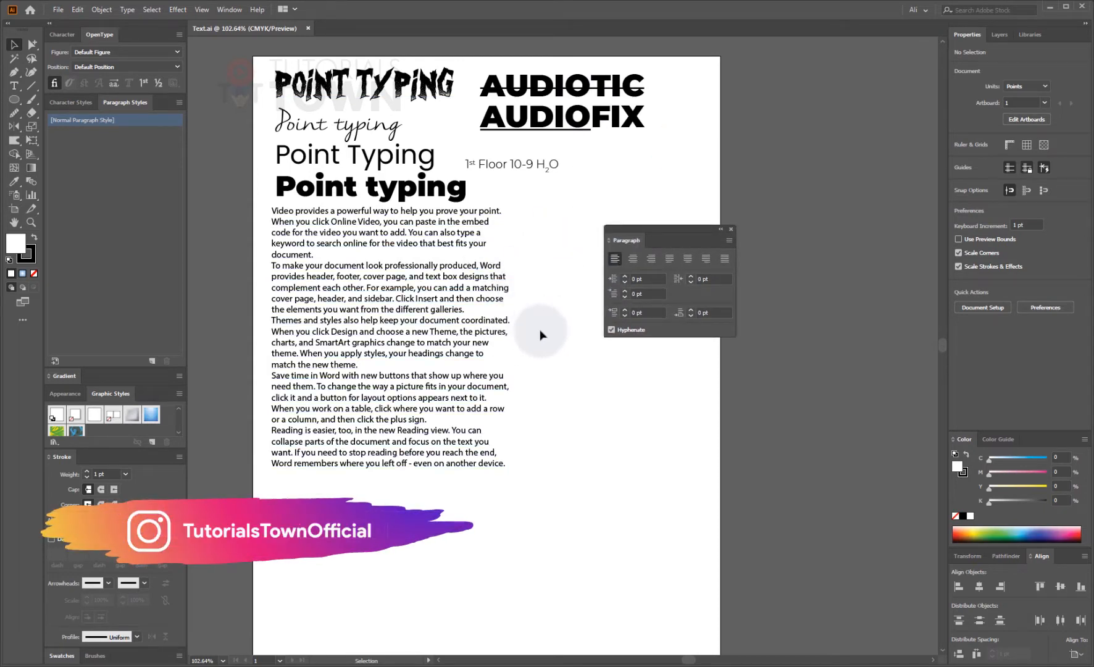
pyautogui.moveTo(639, 225); pyautogui.dragTo(642, 156)
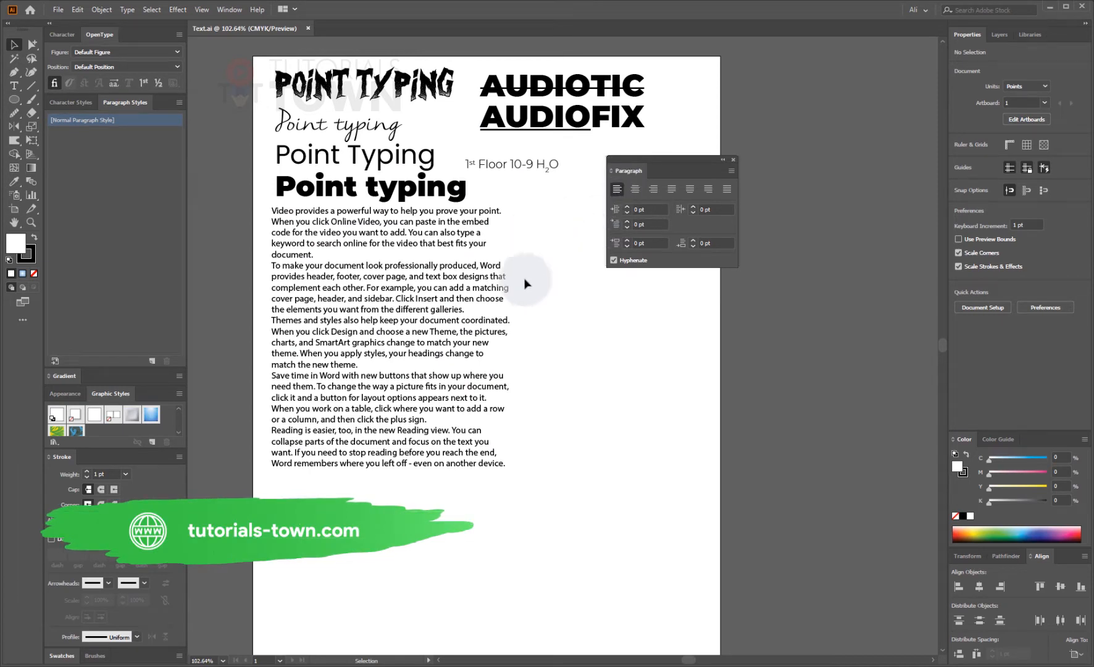
# - Move the floating Paragraph panel closer to the body text and select the whole body text frame as an object
pyautogui.click(298, 288)
pyautogui.click(333, 301)
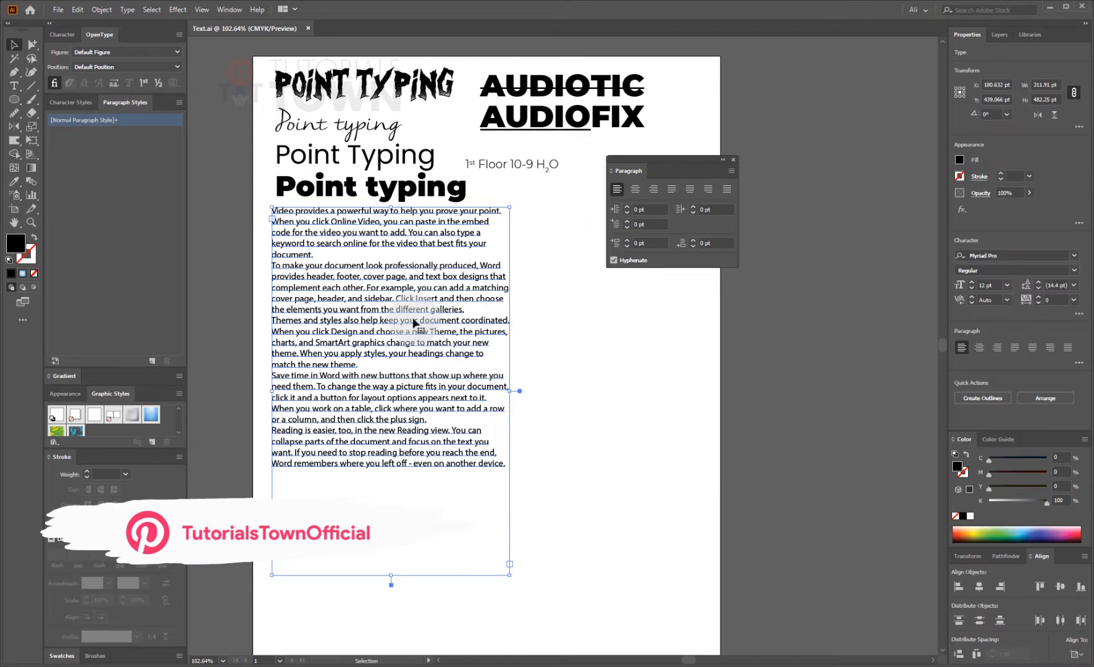
pyautogui.click(600, 301)
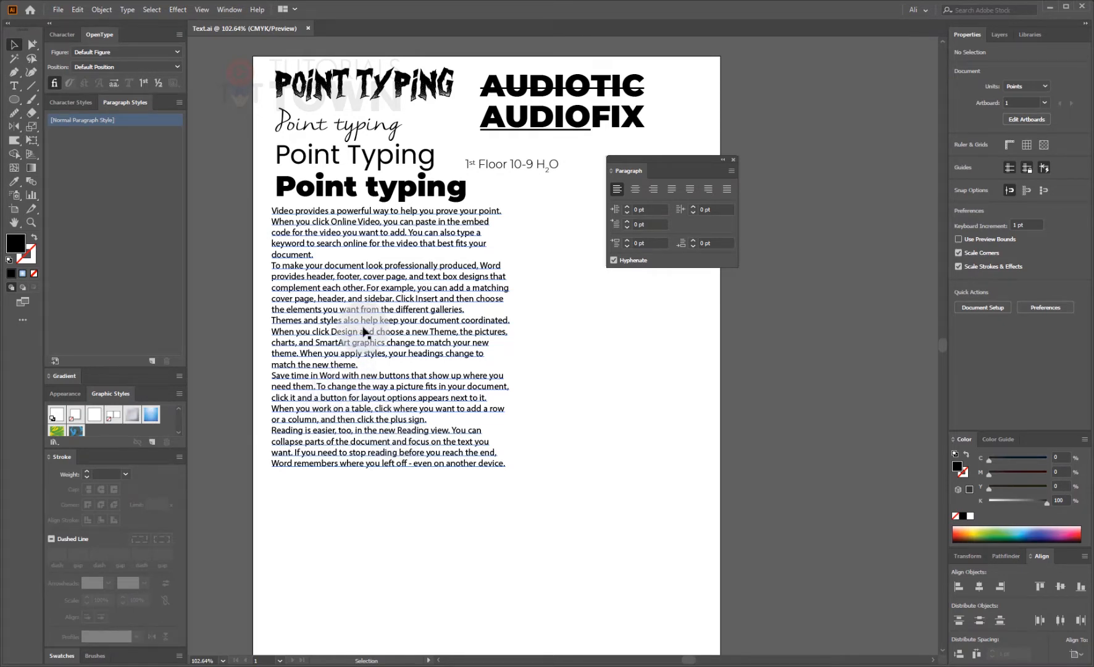
pyautogui.moveTo(651, 159); pyautogui.dragTo(585, 184)
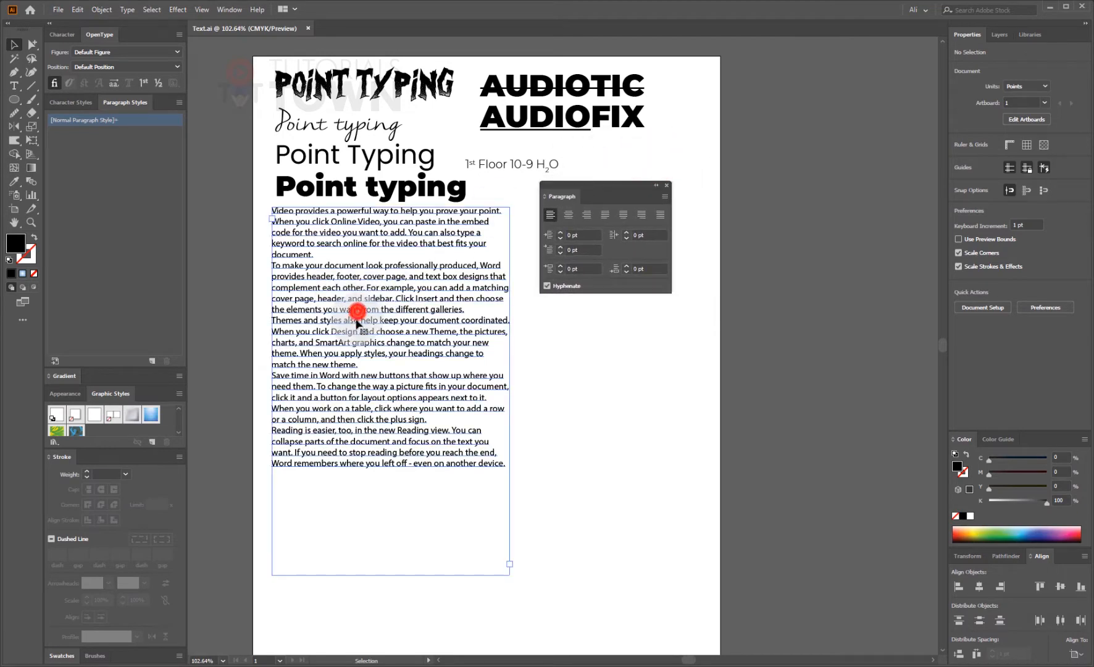
pyautogui.doubleClick(331, 339)
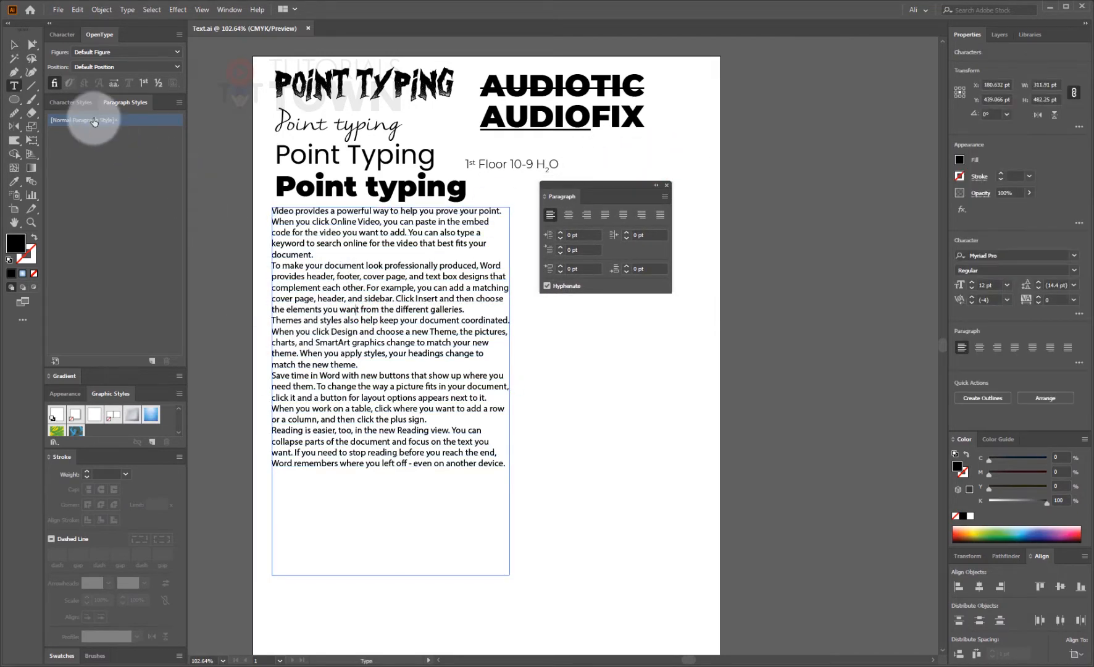
pyautogui.click(14, 45)
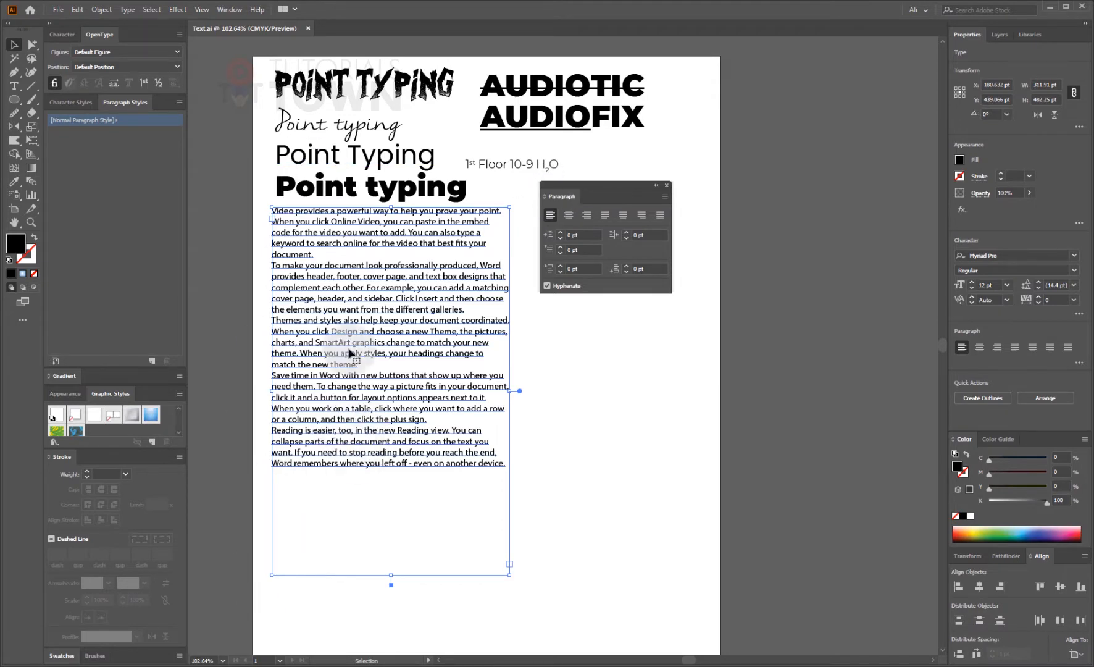
# - Center the body paragraph beginning "To make your document look", try right alignment on it, and return it to centered
pyautogui.doubleClick(358, 276)
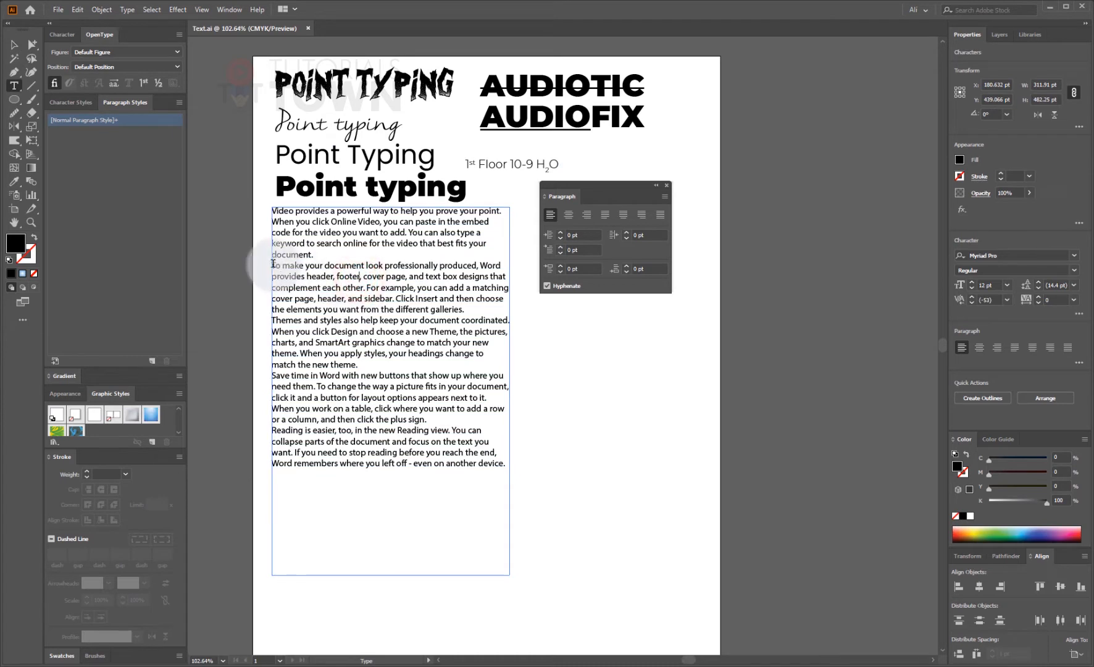
pyautogui.moveTo(272, 264); pyautogui.dragTo(480, 312)
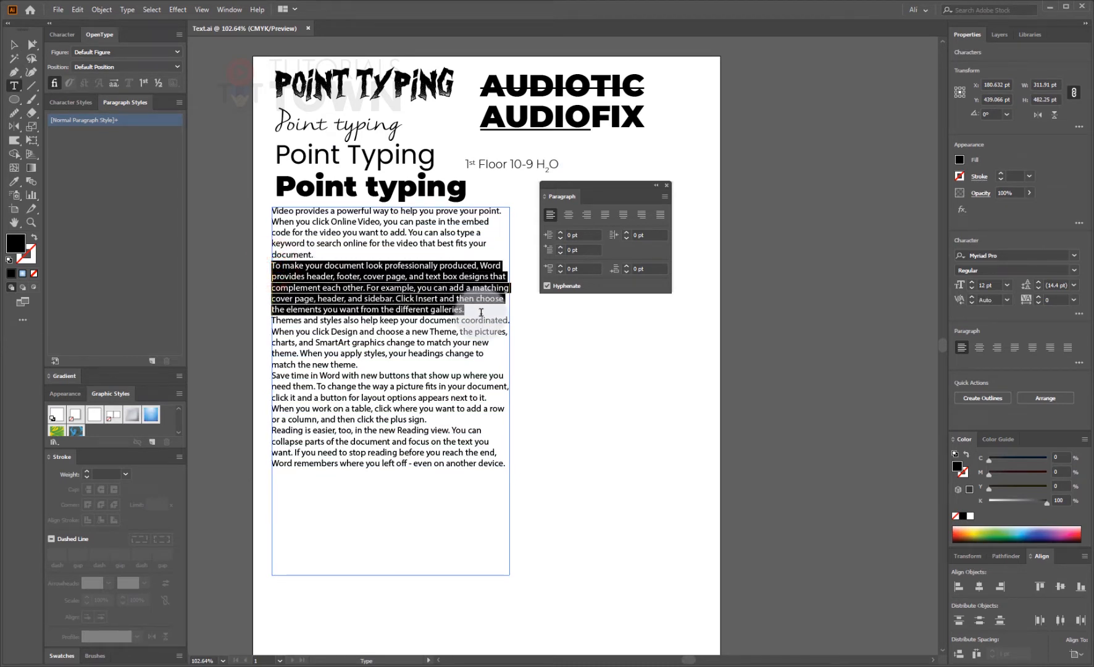
pyautogui.click(367, 278)
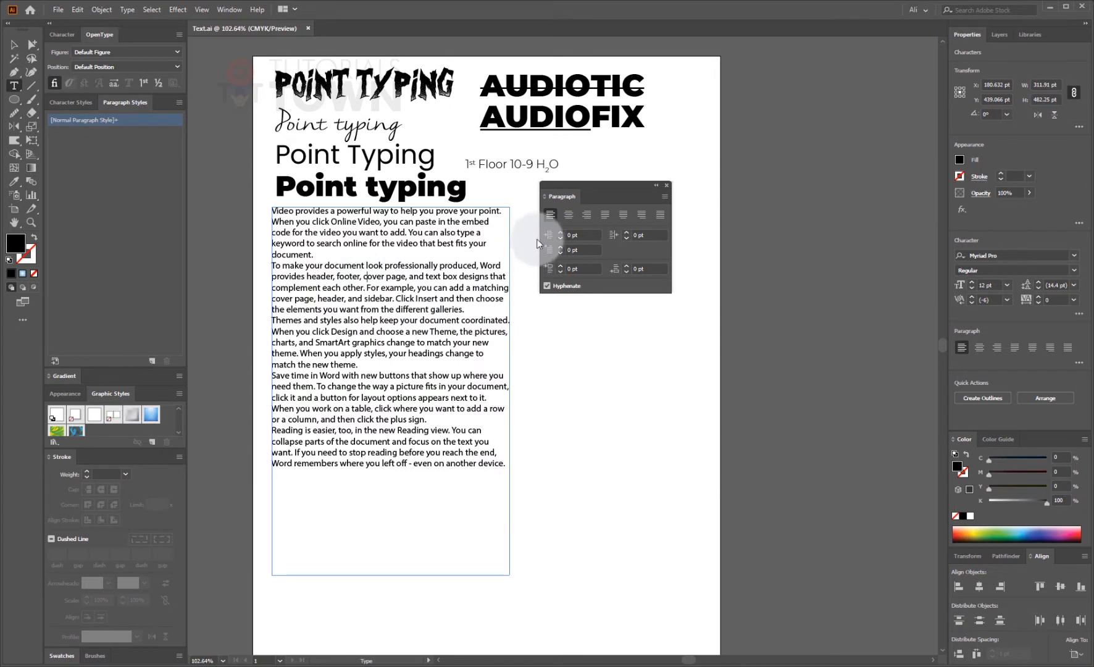
pyautogui.click(366, 287)
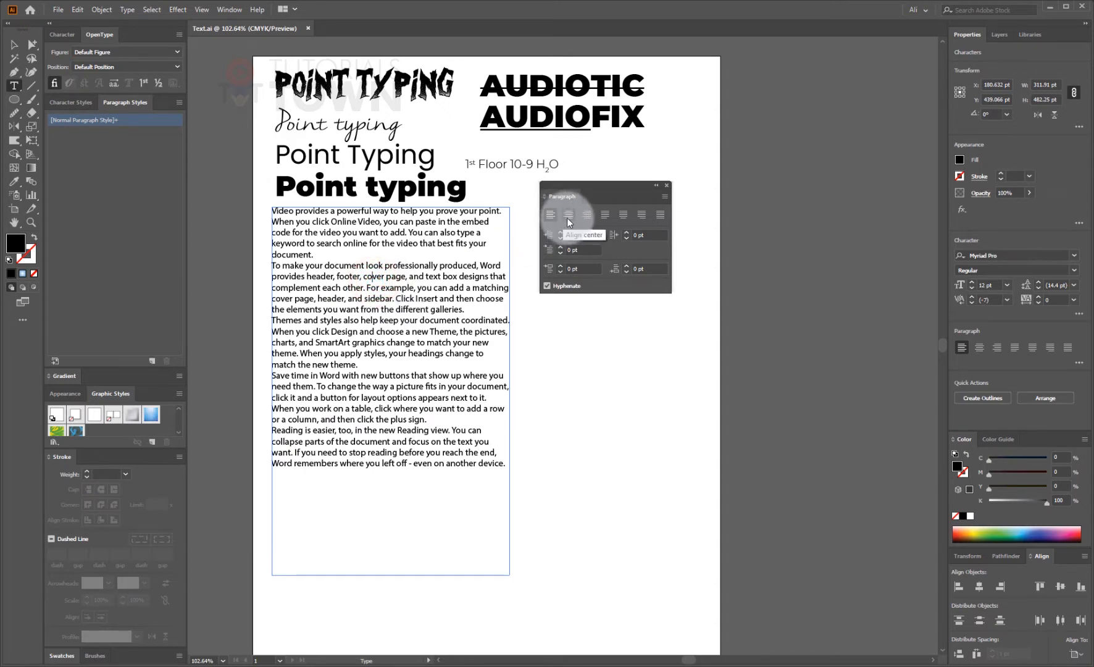
pyautogui.click(568, 214)
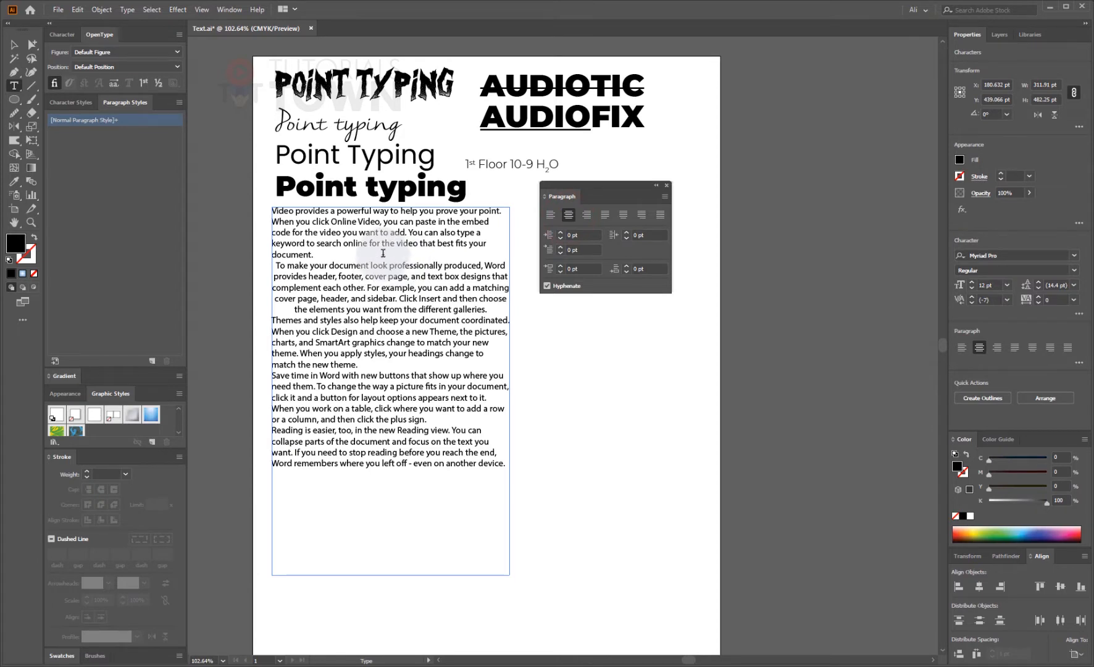
pyautogui.click(587, 215)
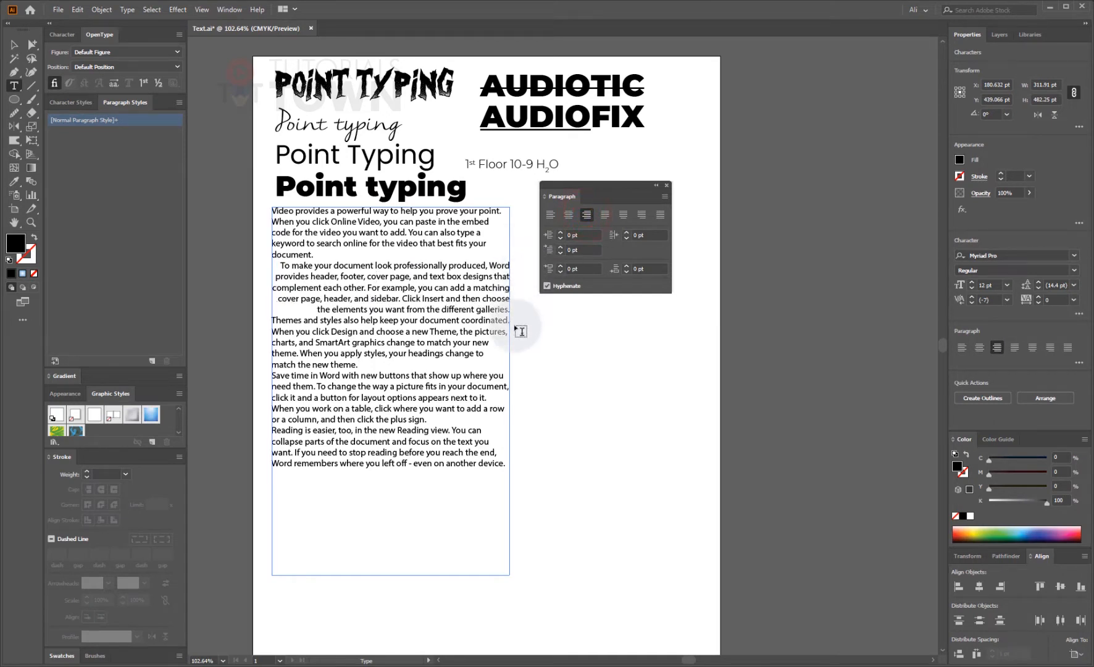
pyautogui.click(568, 215)
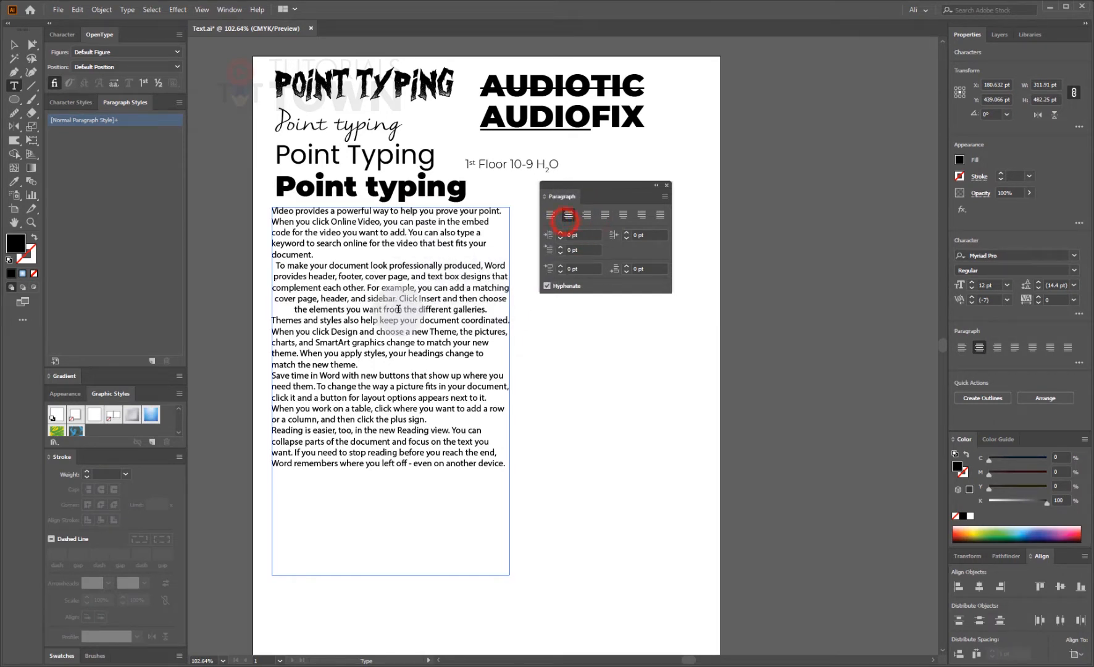
# - Insert a centered line reading "Pakistan ZIndabad" between the first and second body paragraphs
pyautogui.click(352, 254)
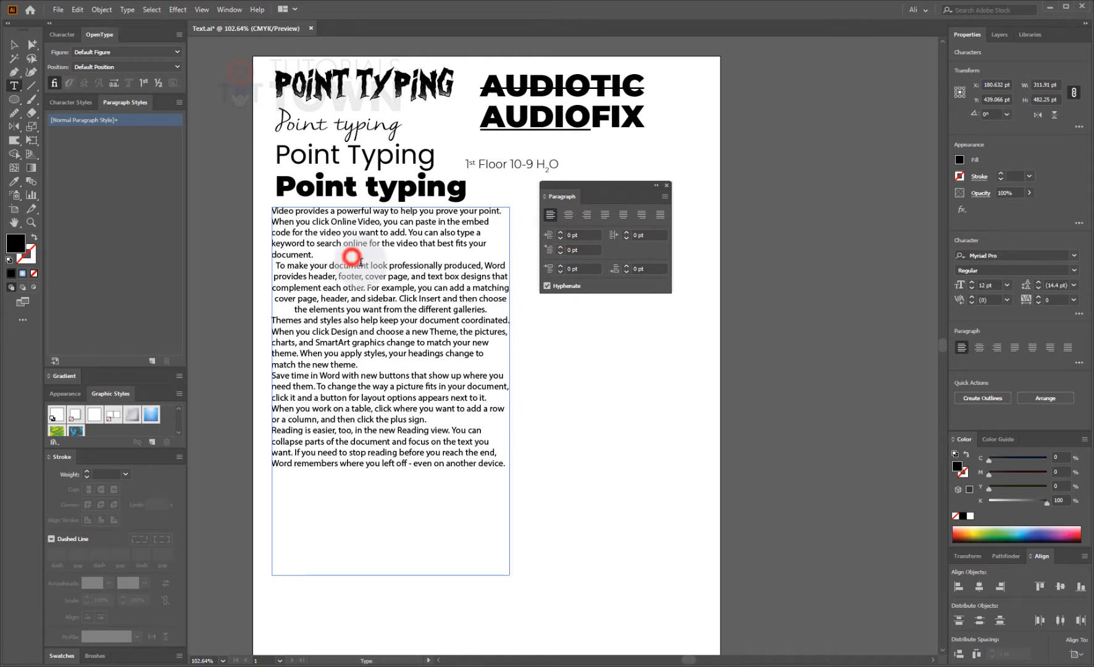
pyautogui.press('Return')
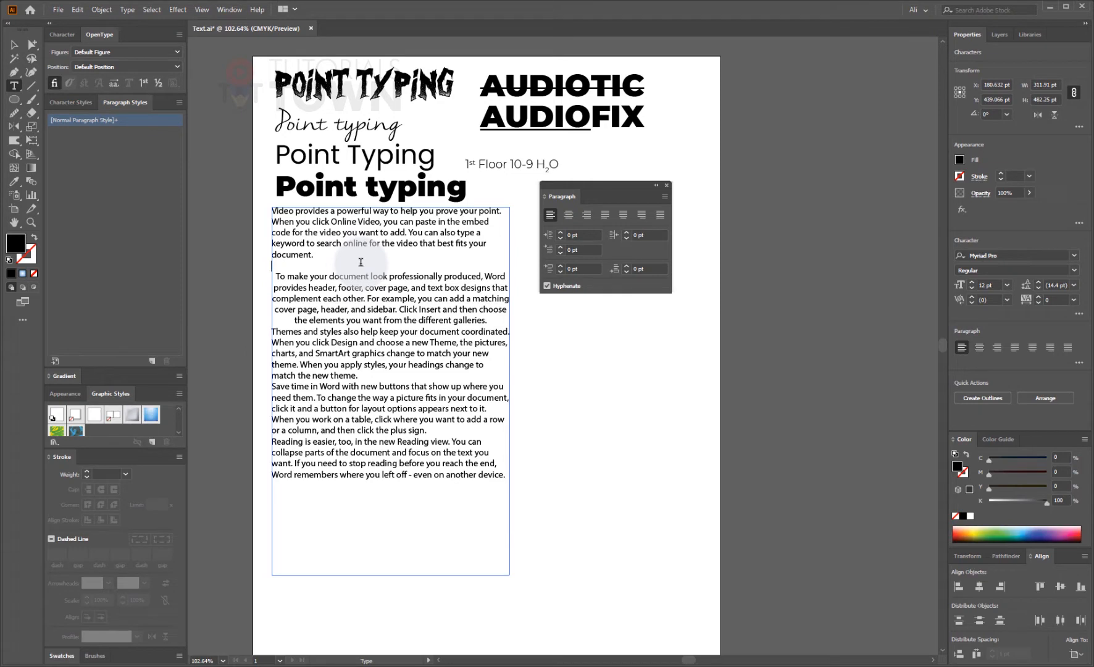
pyautogui.click(574, 218)
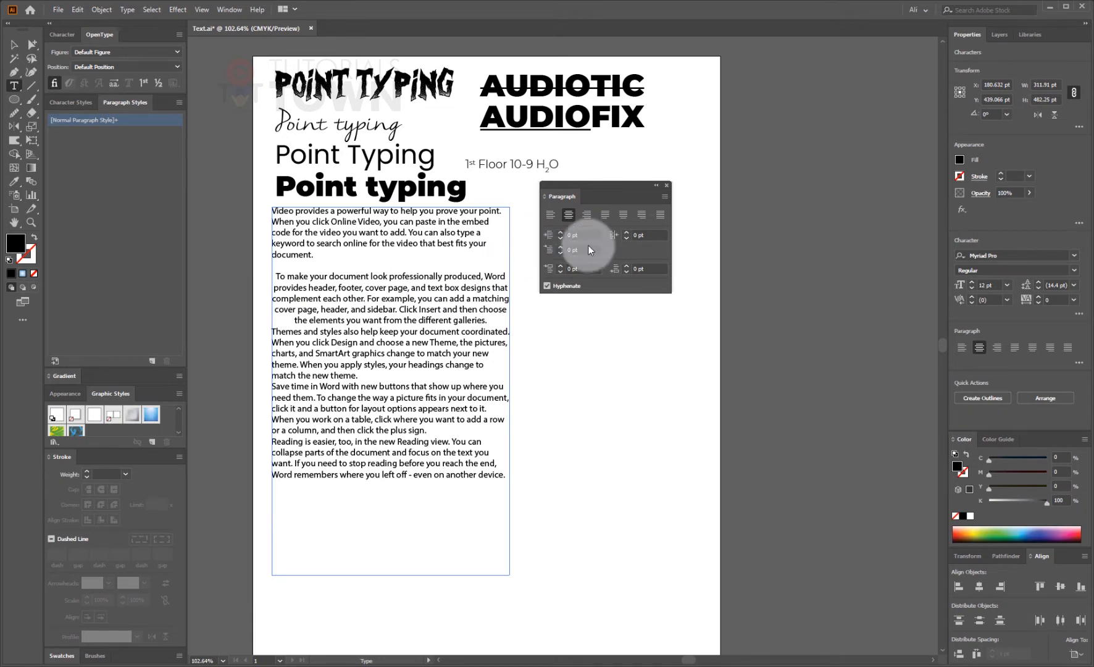
pyautogui.click(397, 266)
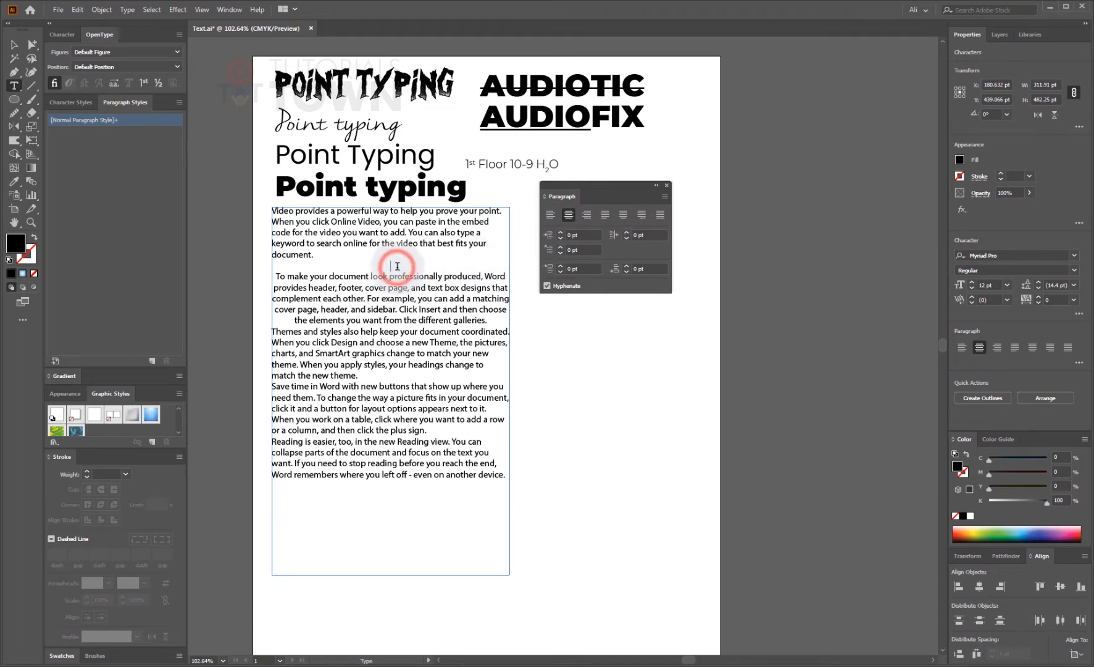
pyautogui.write('Pa')
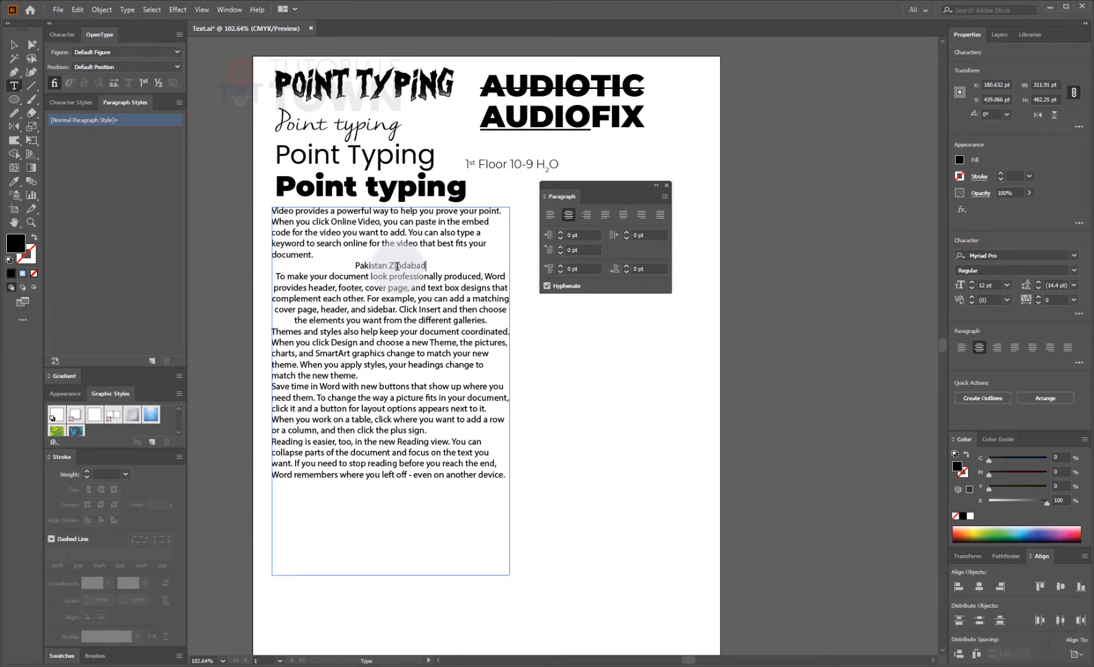
pyautogui.write('kistan ZIndabad')
# - Increase the font size of the new centered heading line to 17 pt
pyautogui.moveTo(426, 266); pyautogui.dragTo(357, 268)
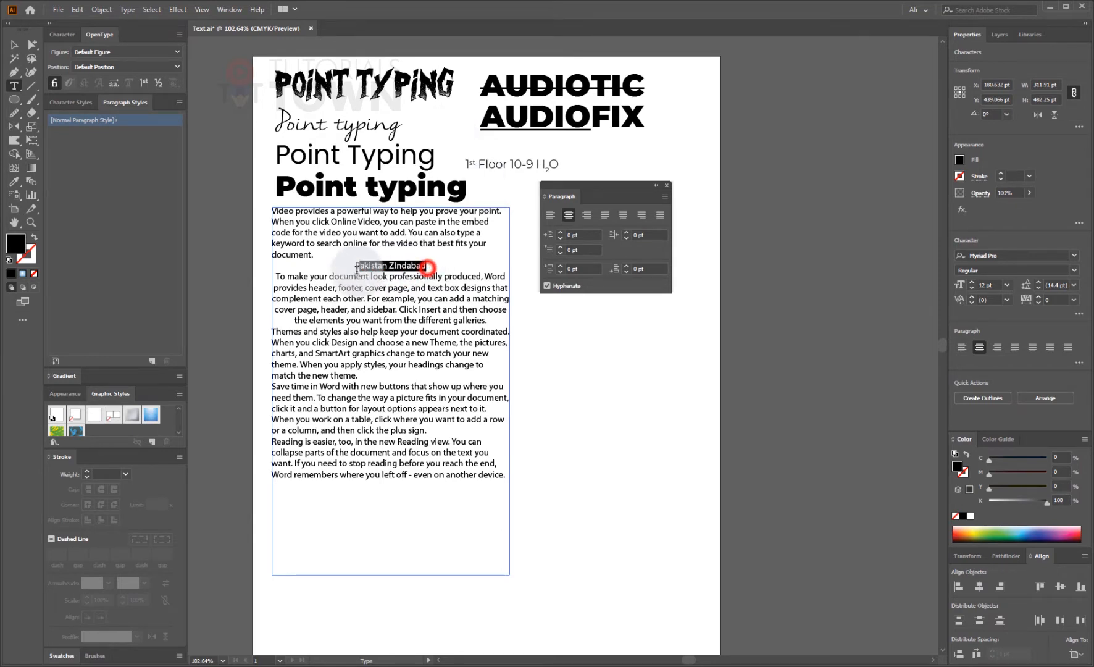
pyautogui.click(970, 281)
pyautogui.click(971, 282)
pyautogui.click(971, 281)
pyautogui.click(971, 282)
pyautogui.click(971, 281)
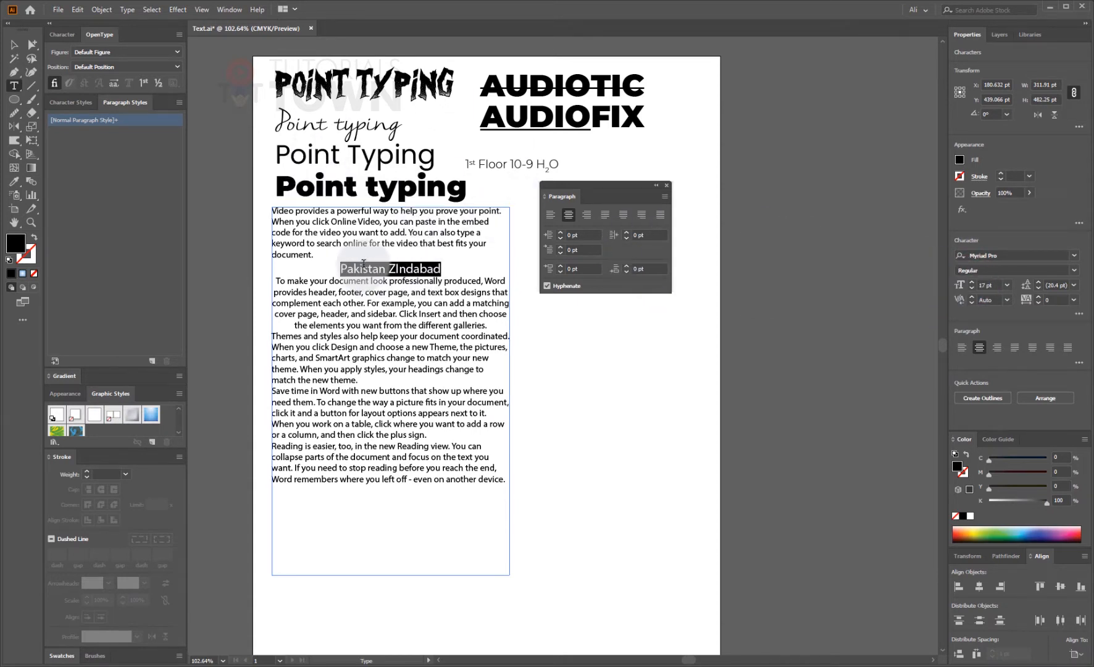
# - Replace the centered heading's text with "Hello Illustrator"
pyautogui.moveTo(340, 270); pyautogui.dragTo(442, 273)
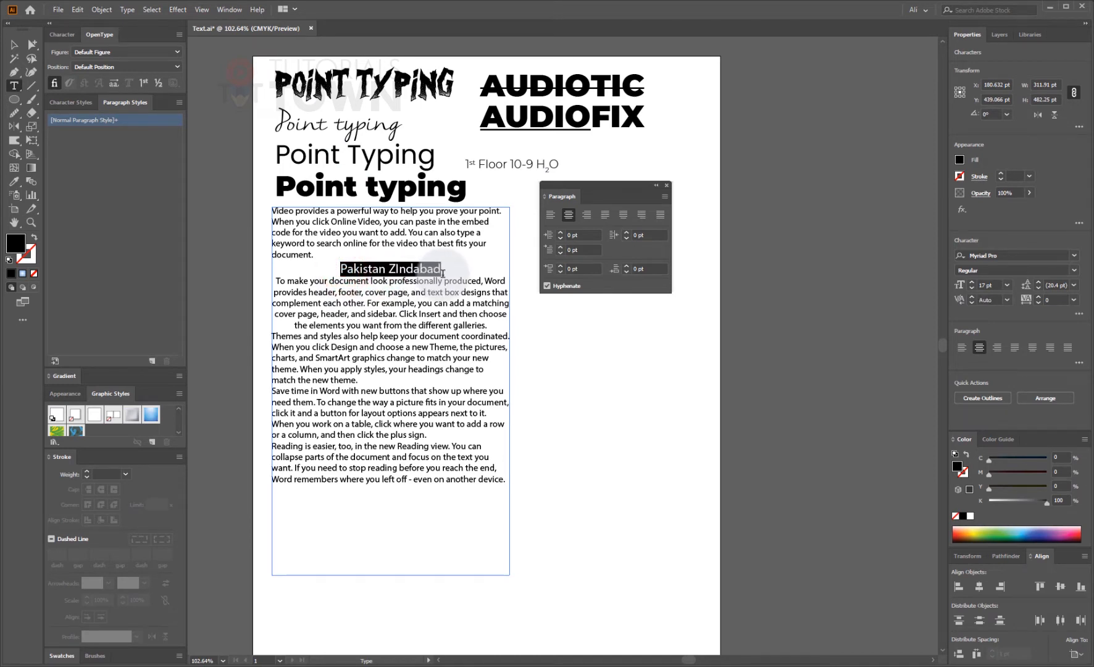
pyautogui.write('Hello Illustrator')
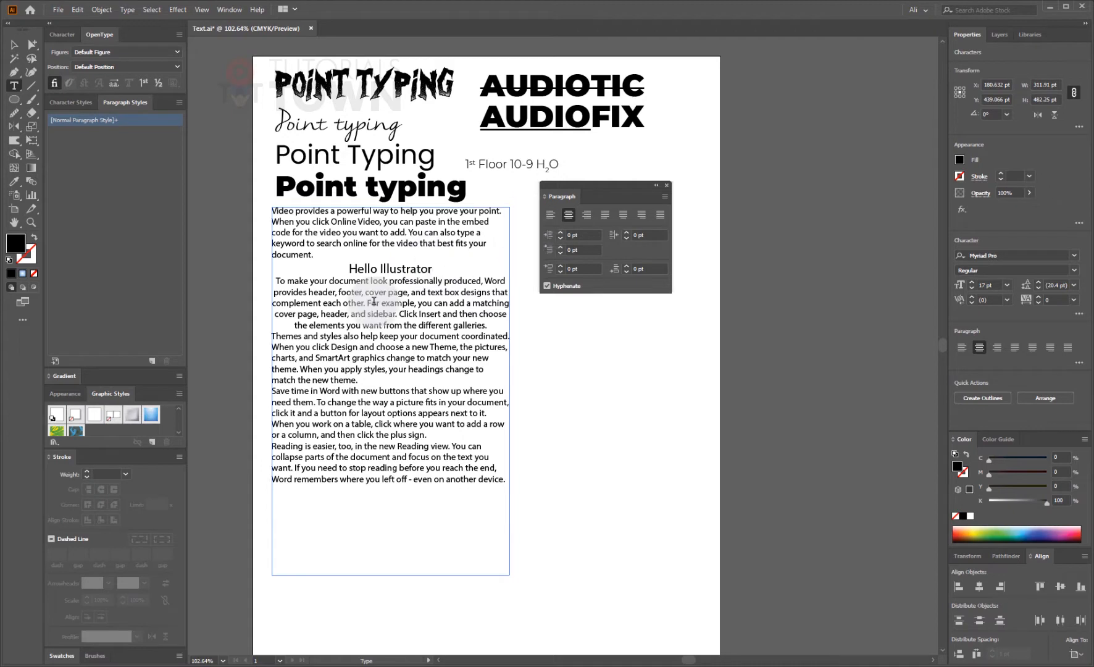
pyautogui.moveTo(349, 270); pyautogui.dragTo(433, 270)
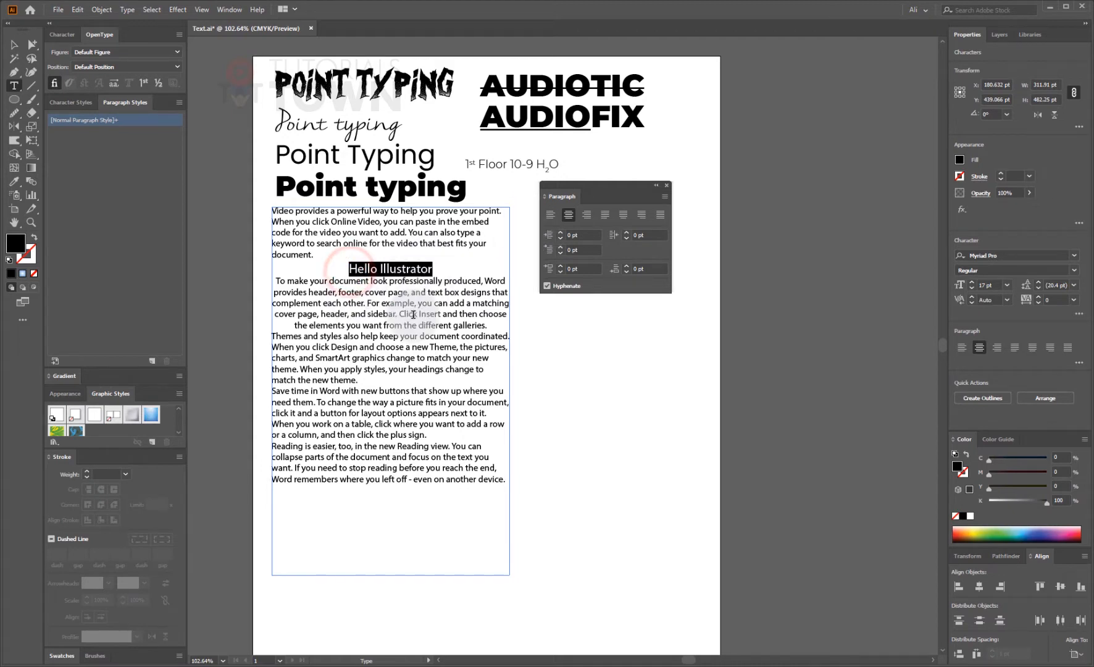
pyautogui.click(394, 269)
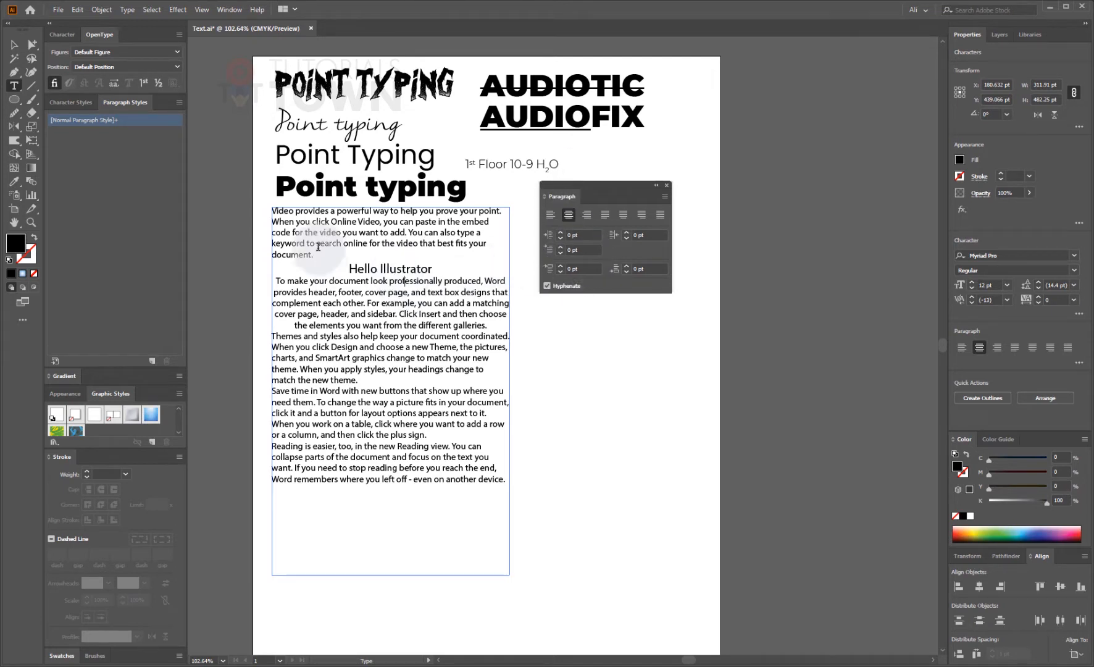
# - Left-align the "Hello Illustrator" heading together with the paragraph below it, then leave text editing with nothing selected
pyautogui.moveTo(406, 315); pyautogui.dragTo(369, 269)
pyautogui.click(549, 215)
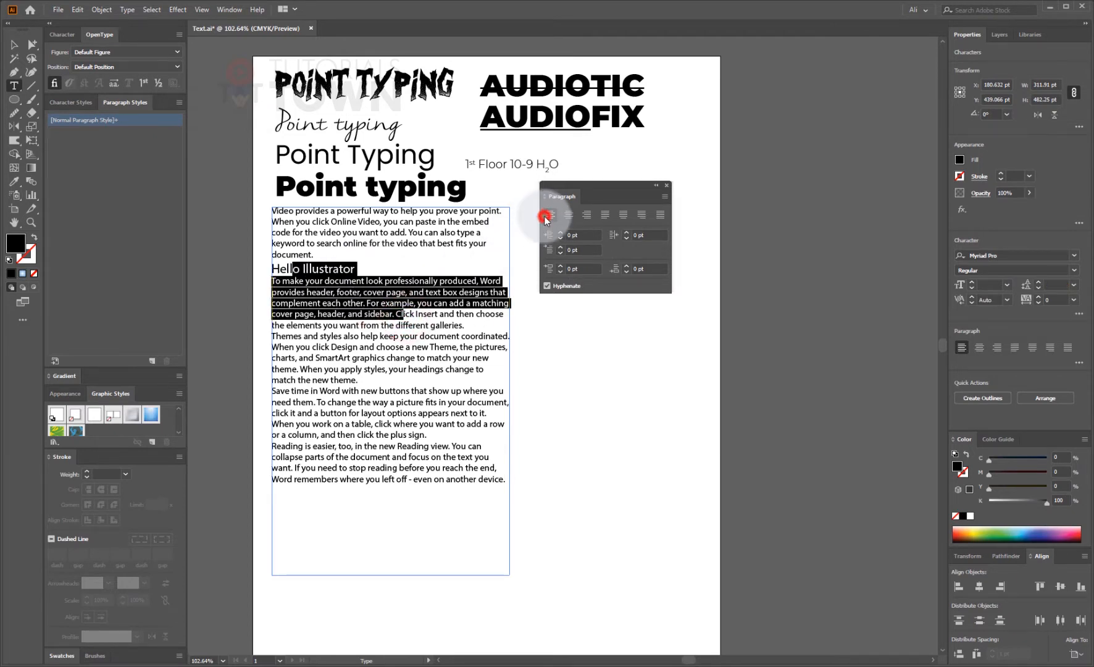
pyautogui.click(369, 269)
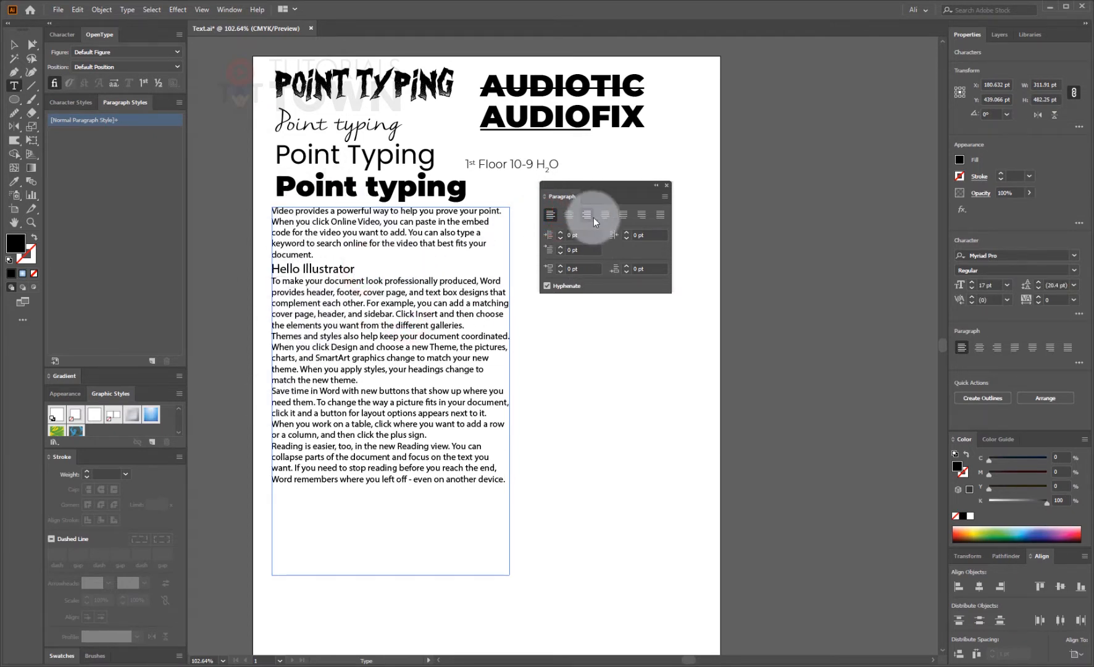
pyautogui.click(581, 240)
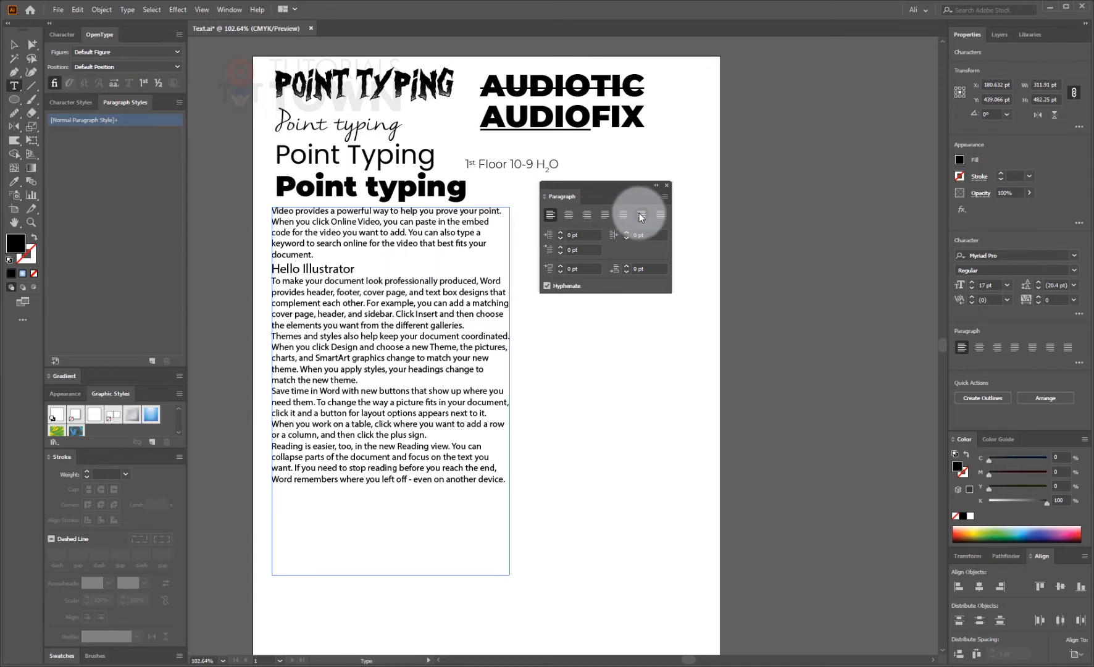
pyautogui.click(17, 44)
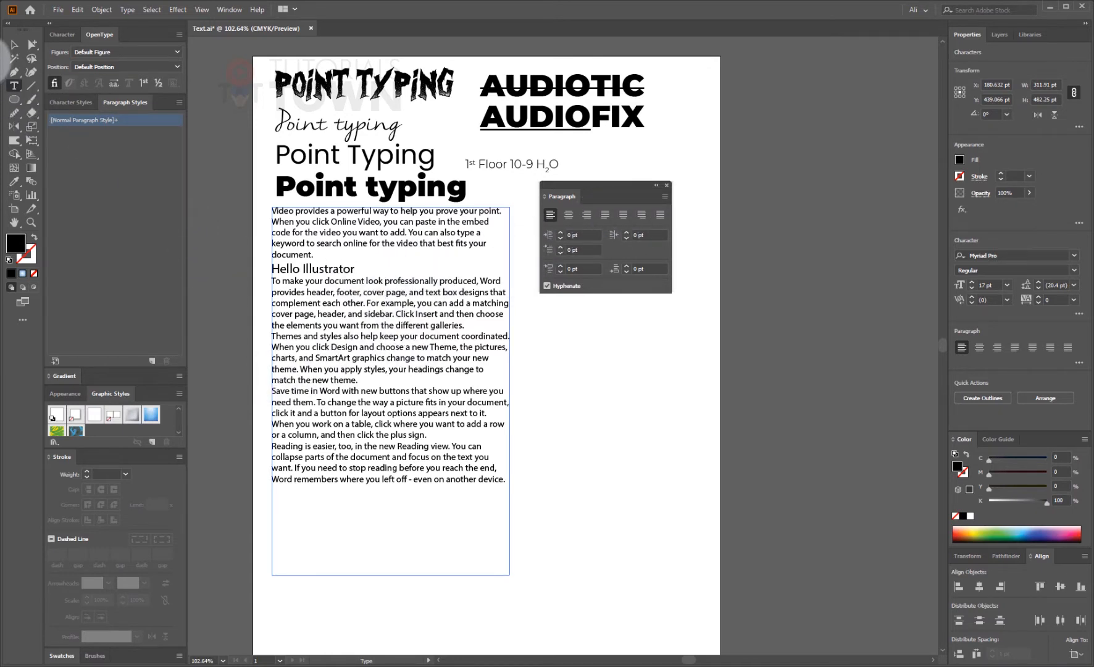
pyautogui.click(551, 386)
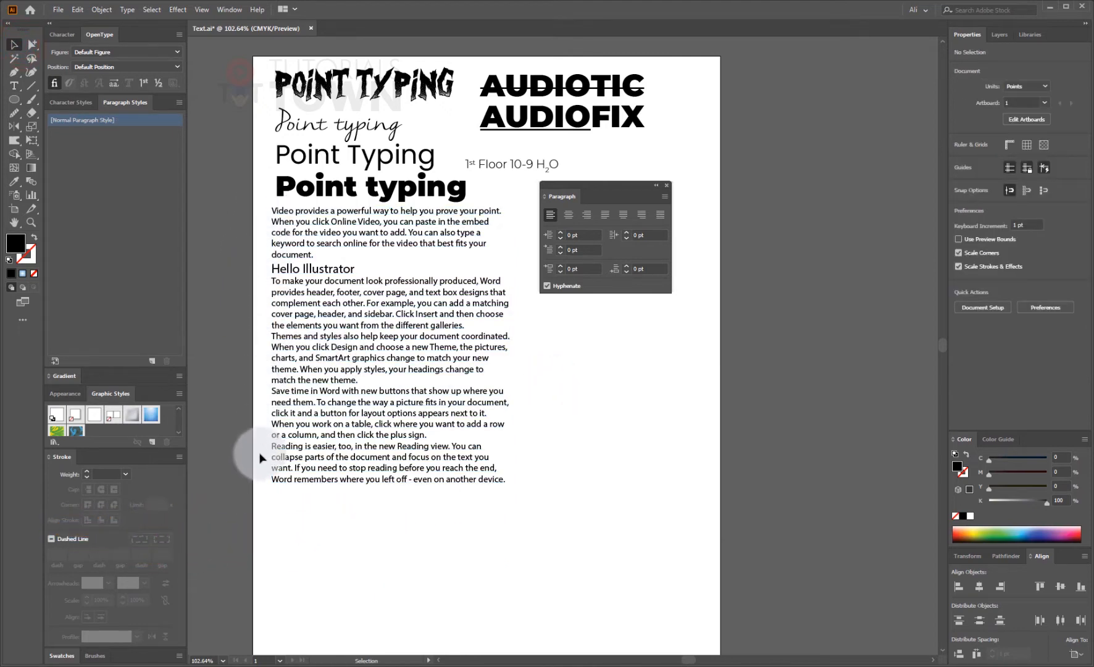
# - Select the multi-paragraph area text and justify it with the last line aligned left
pyautogui.click(501, 213)
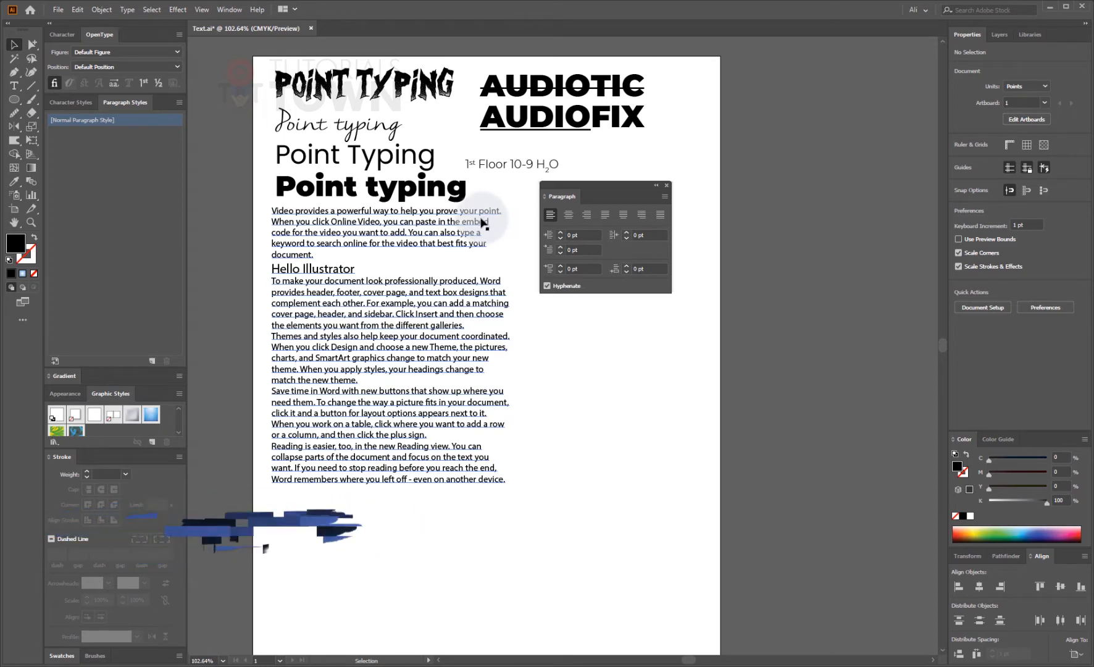
pyautogui.click(438, 302)
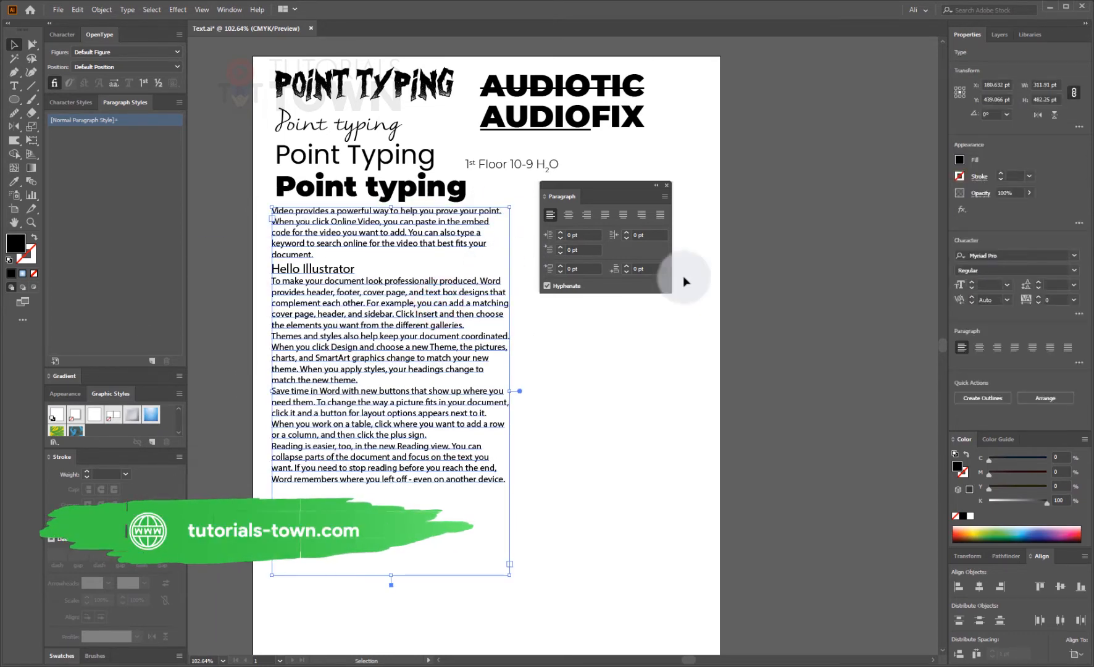
pyautogui.click(605, 214)
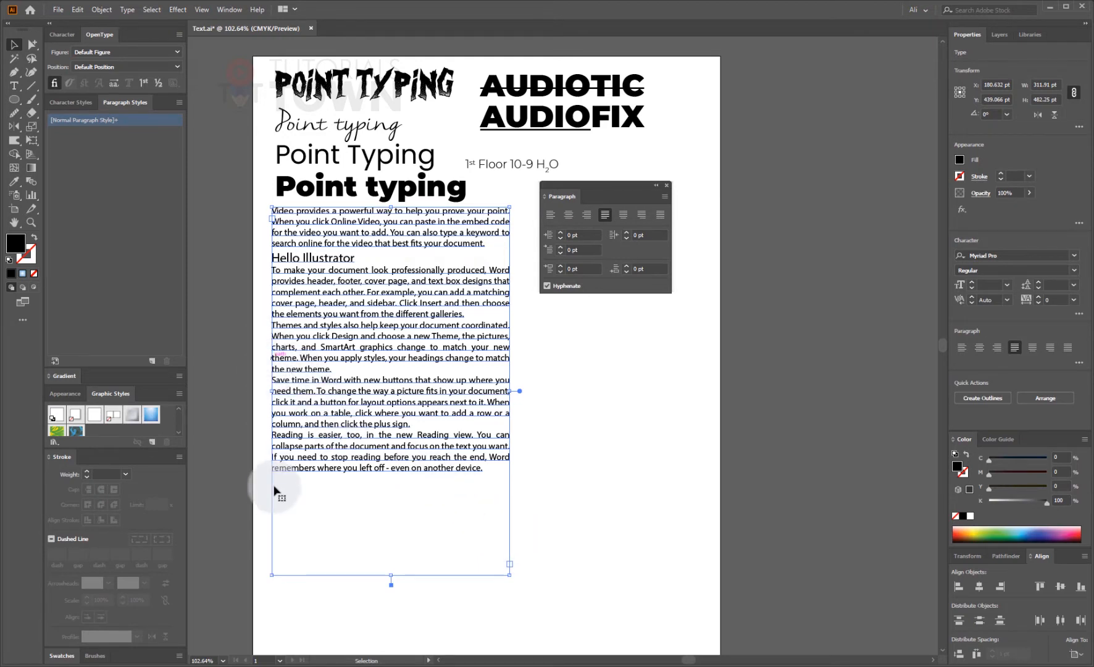
# - Cycle the area text's justification through last line centered, last line aligned right and all lines, ending with nothing selected
pyautogui.click(623, 216)
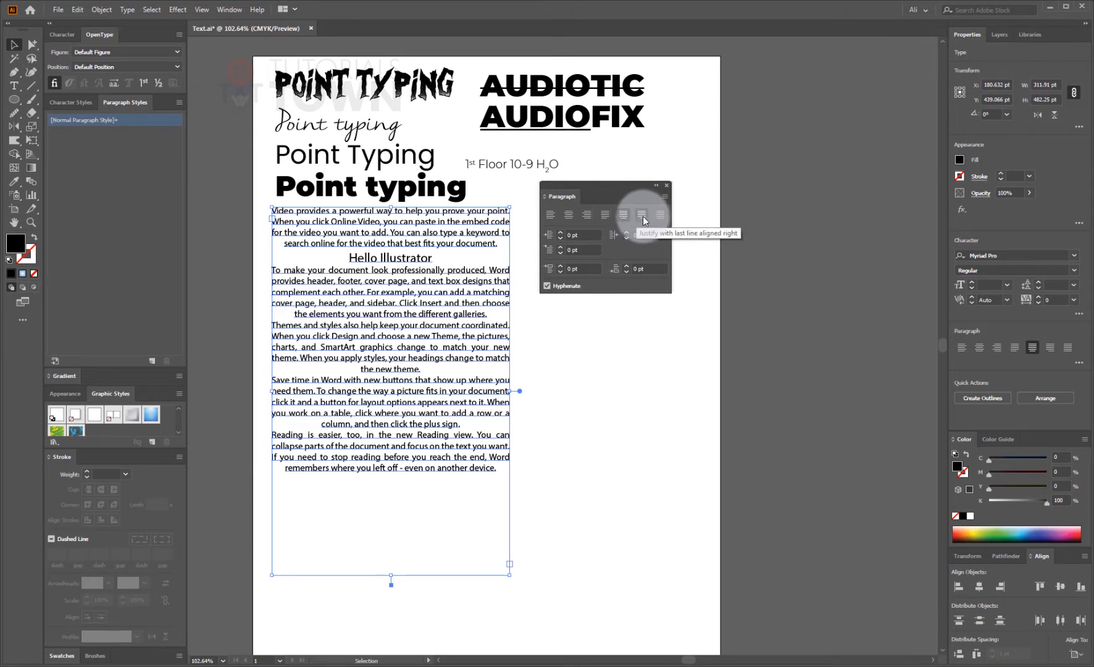
pyautogui.click(643, 218)
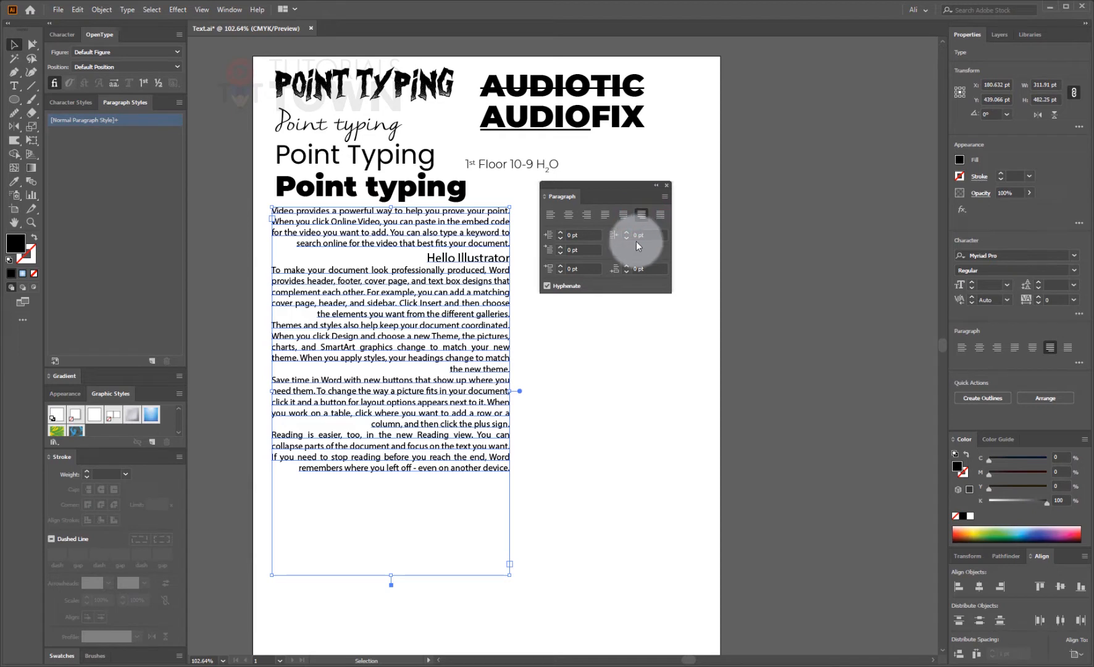
pyautogui.click(659, 215)
pyautogui.click(649, 398)
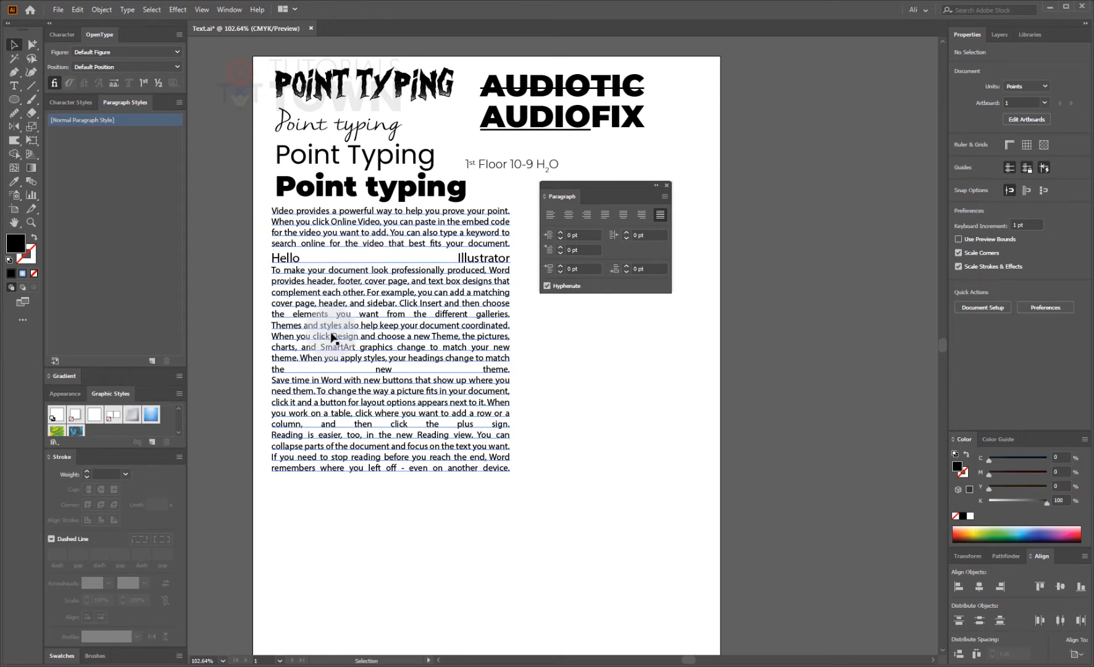
# - Left-align the whole area text, switch it back to justified with the last line aligned left, and deselect it
pyautogui.moveTo(628, 184)
pyautogui.mouseDown()
pyautogui.moveTo(610, 164)
pyautogui.moveTo(615, 174)
pyautogui.mouseUp()
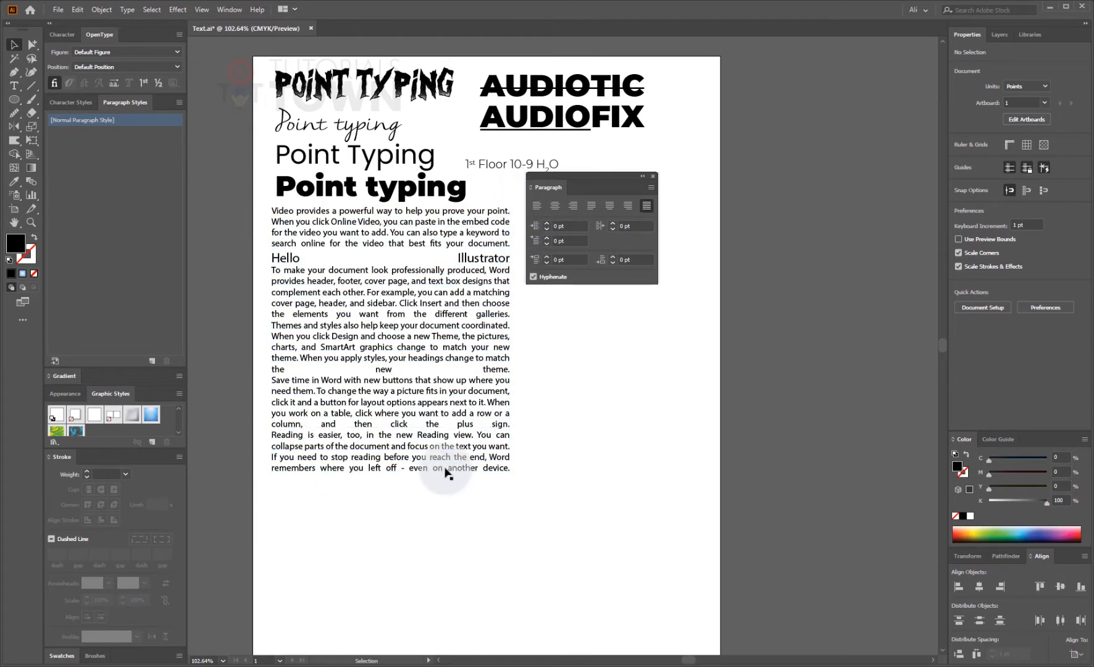
pyautogui.click(405, 438)
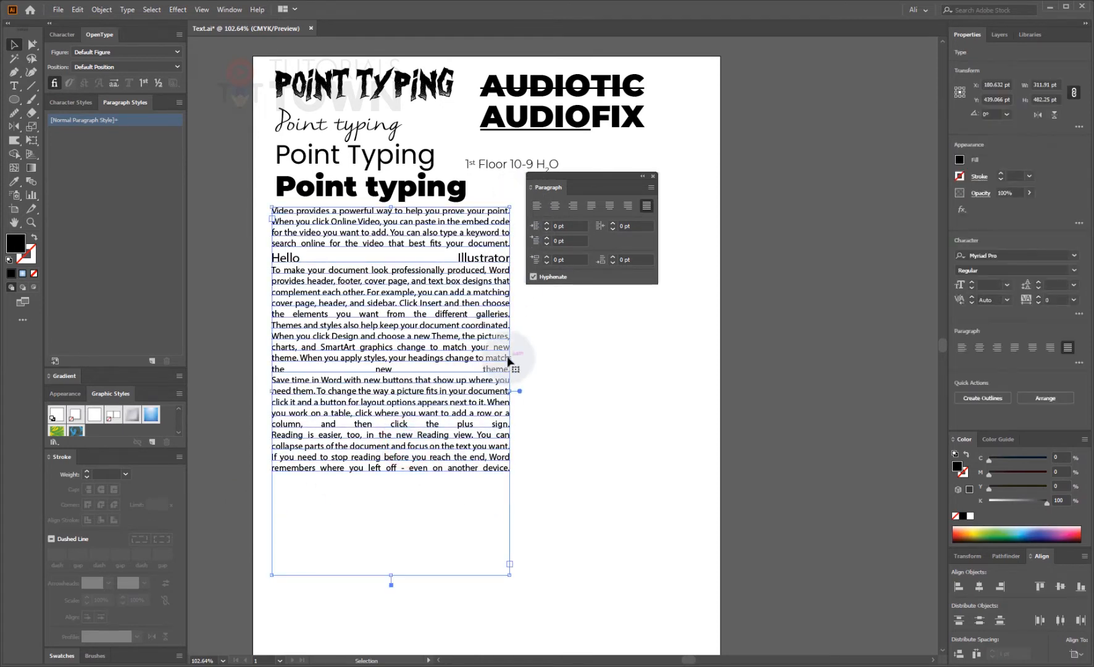
pyautogui.click(538, 211)
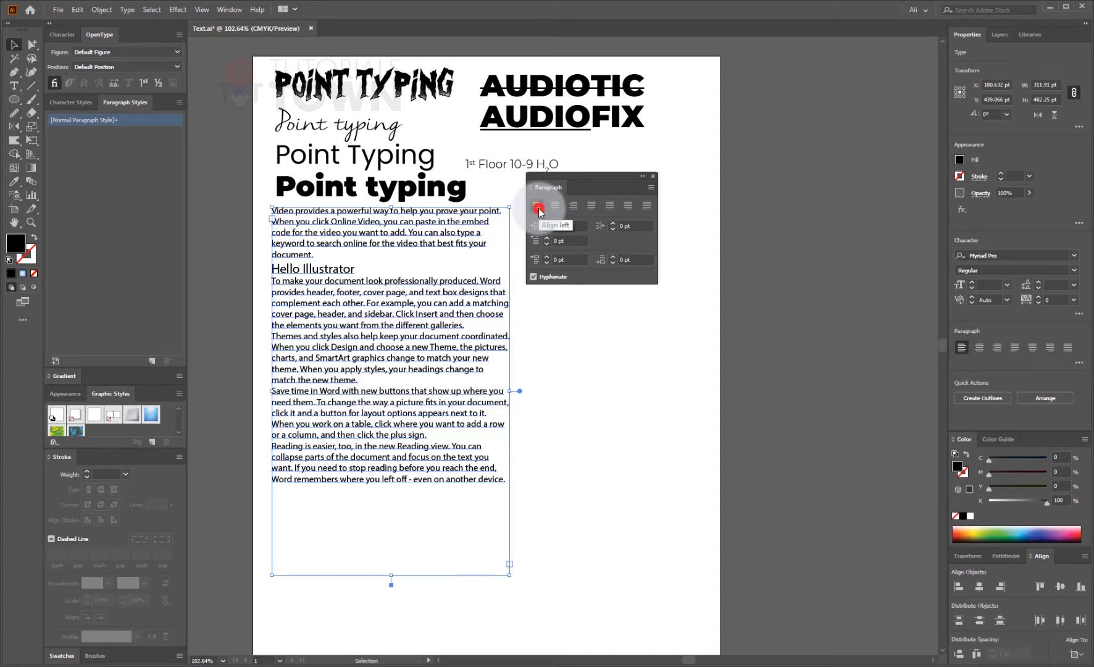
pyautogui.click(594, 208)
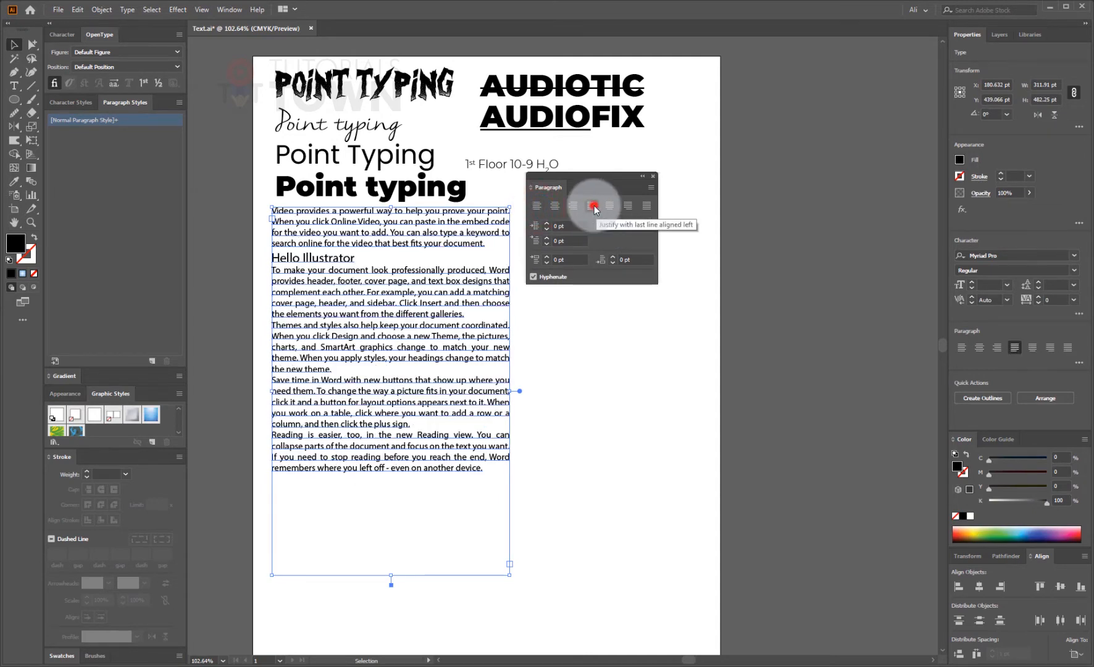
pyautogui.click(601, 385)
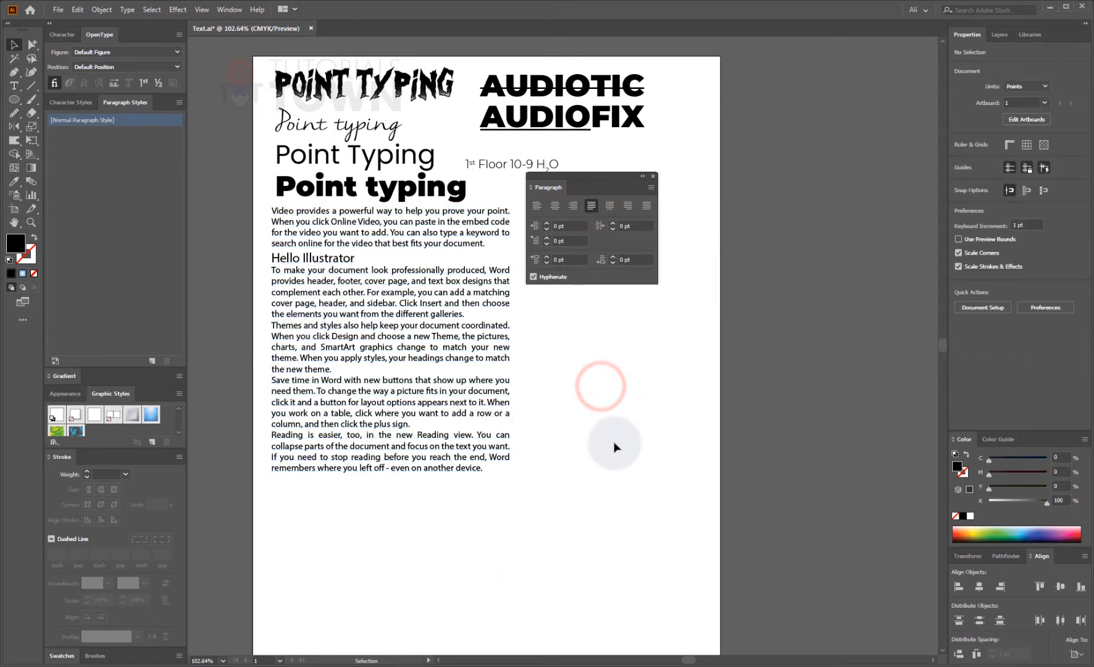
# - Move the Paragraph panel away from the body text and back beside it
pyautogui.moveTo(598, 177); pyautogui.dragTo(785, 187)
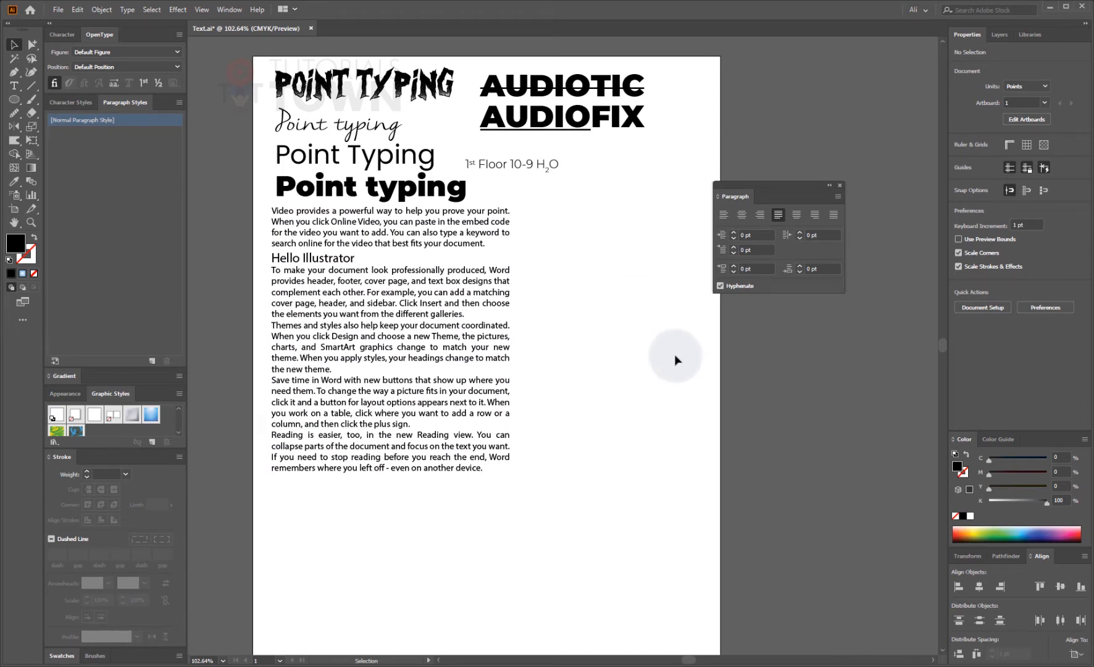
pyautogui.click(469, 474)
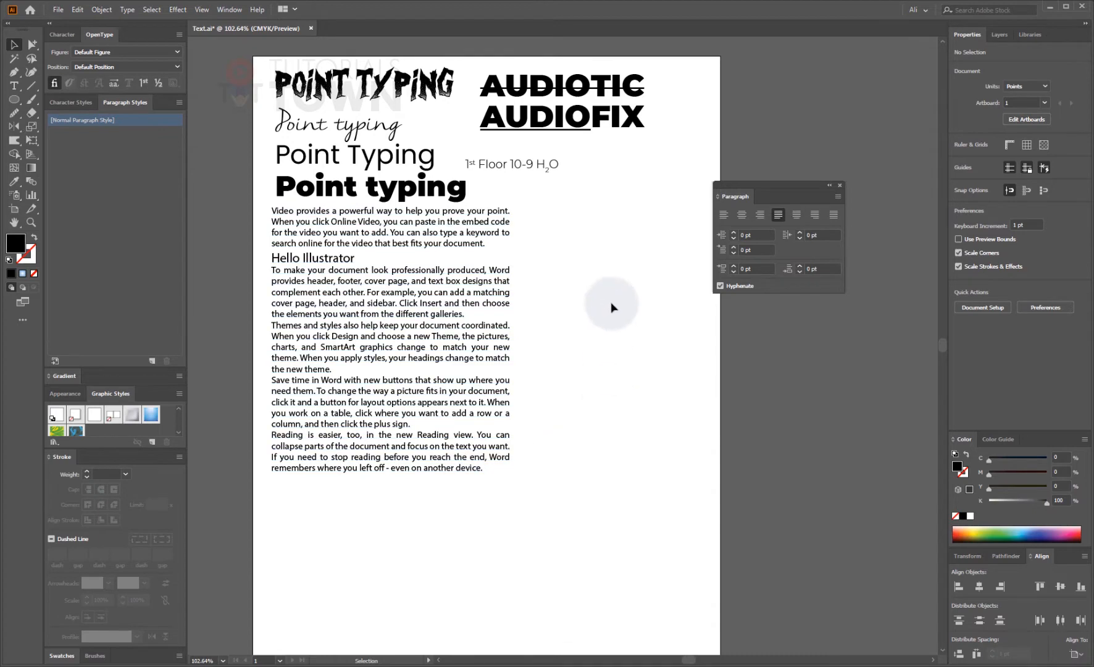
pyautogui.moveTo(725, 184); pyautogui.dragTo(562, 207)
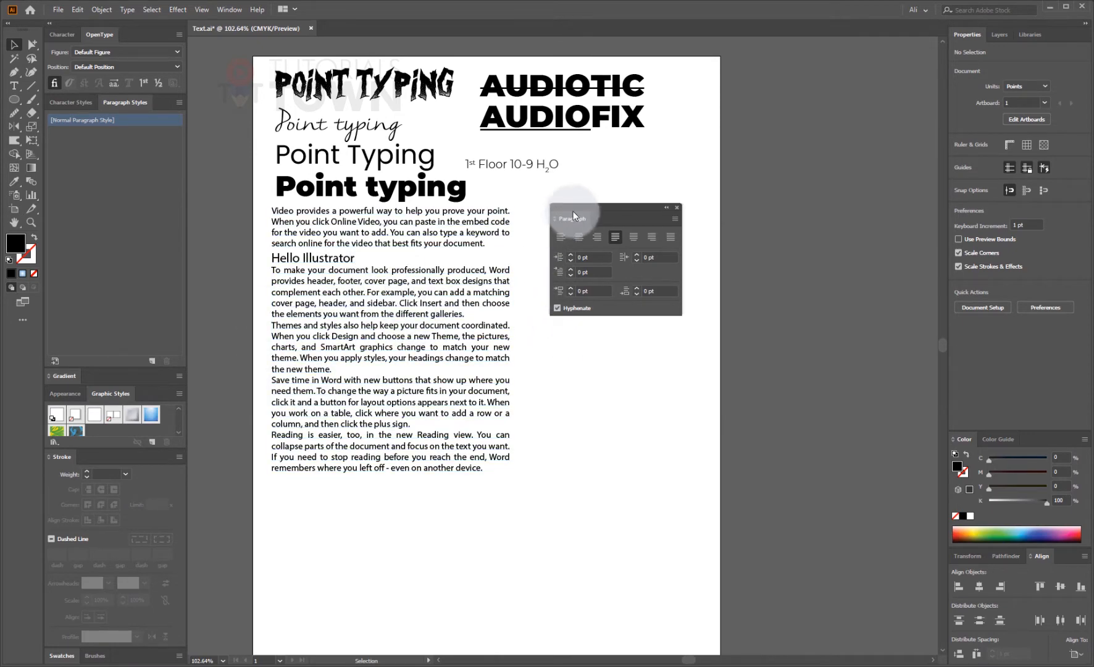
# - Enter text editing in the "Themes and styles" paragraph, select "click Design", and place the Paragraph panel closer to the text
pyautogui.click(298, 349)
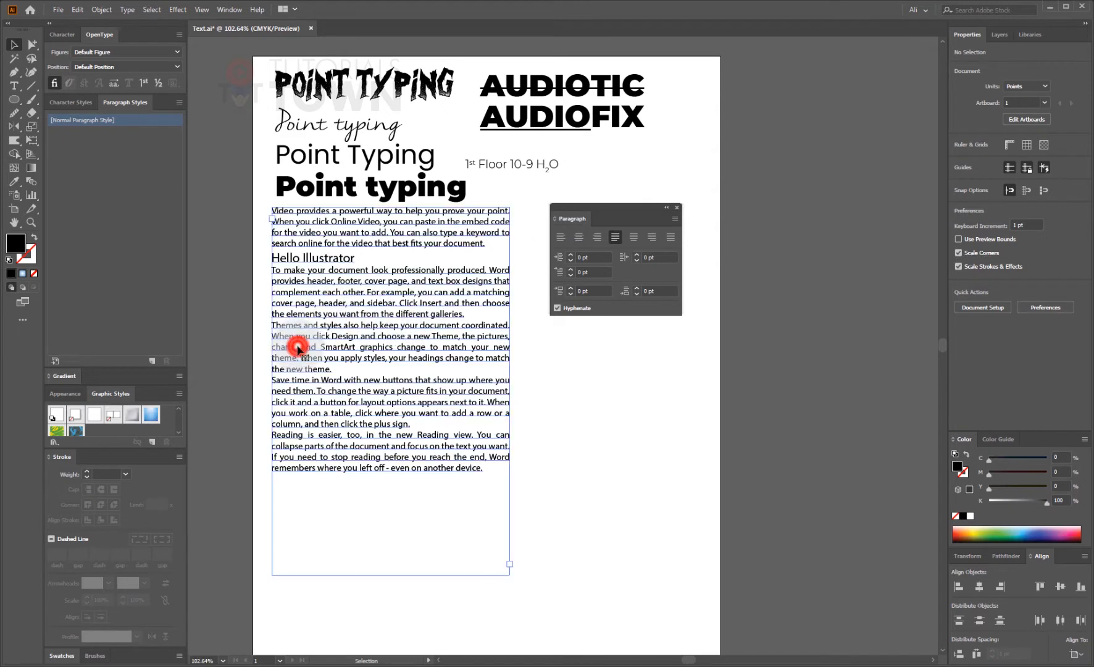
pyautogui.click(298, 349)
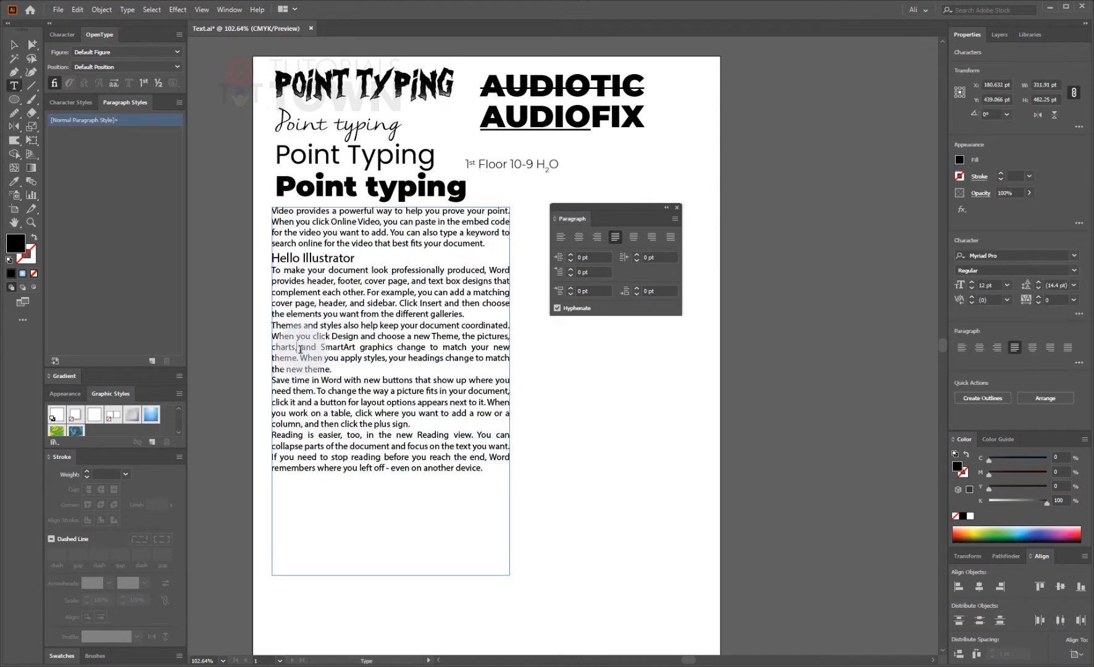
pyautogui.click(279, 348)
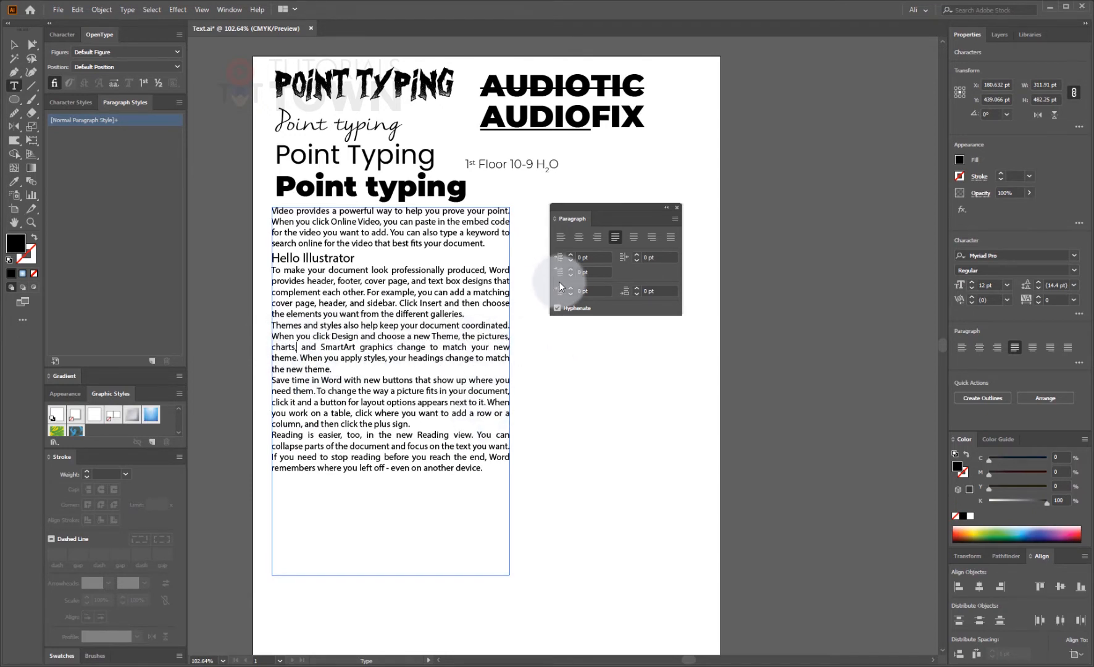
pyautogui.moveTo(332, 335); pyautogui.dragTo(374, 336)
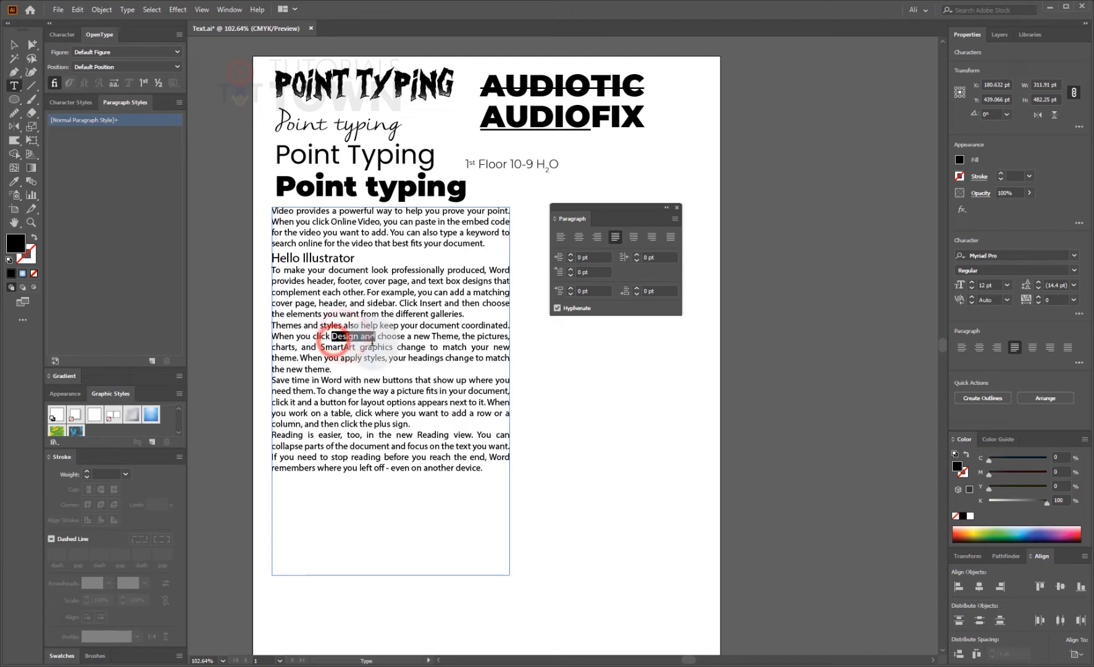
pyautogui.click(331, 345)
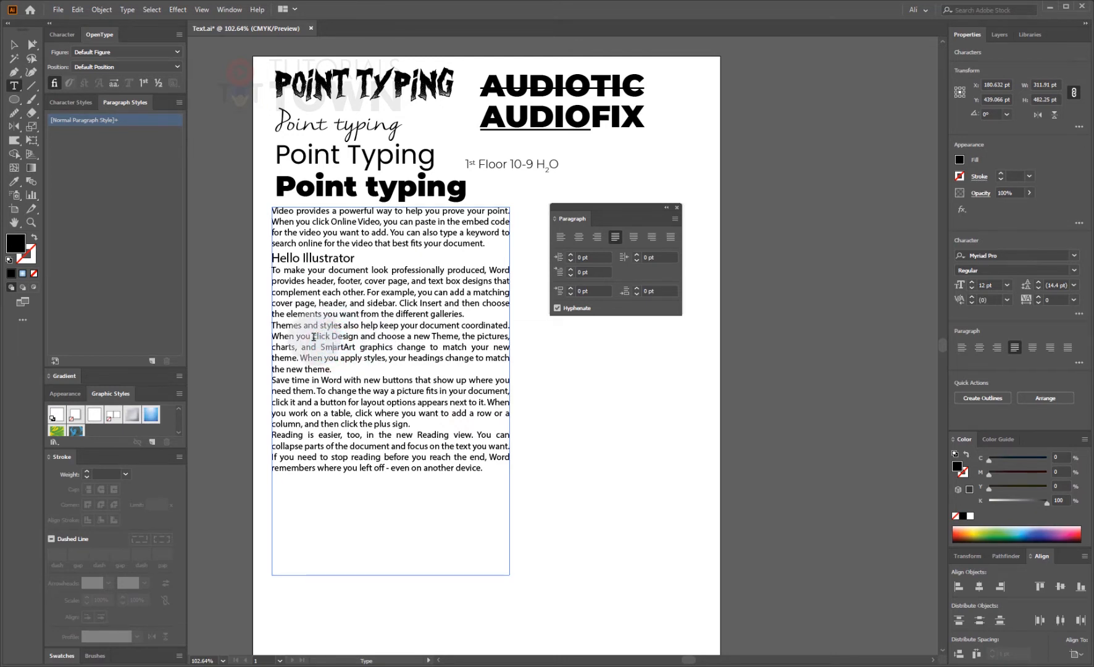
pyautogui.moveTo(313, 336); pyautogui.dragTo(358, 335)
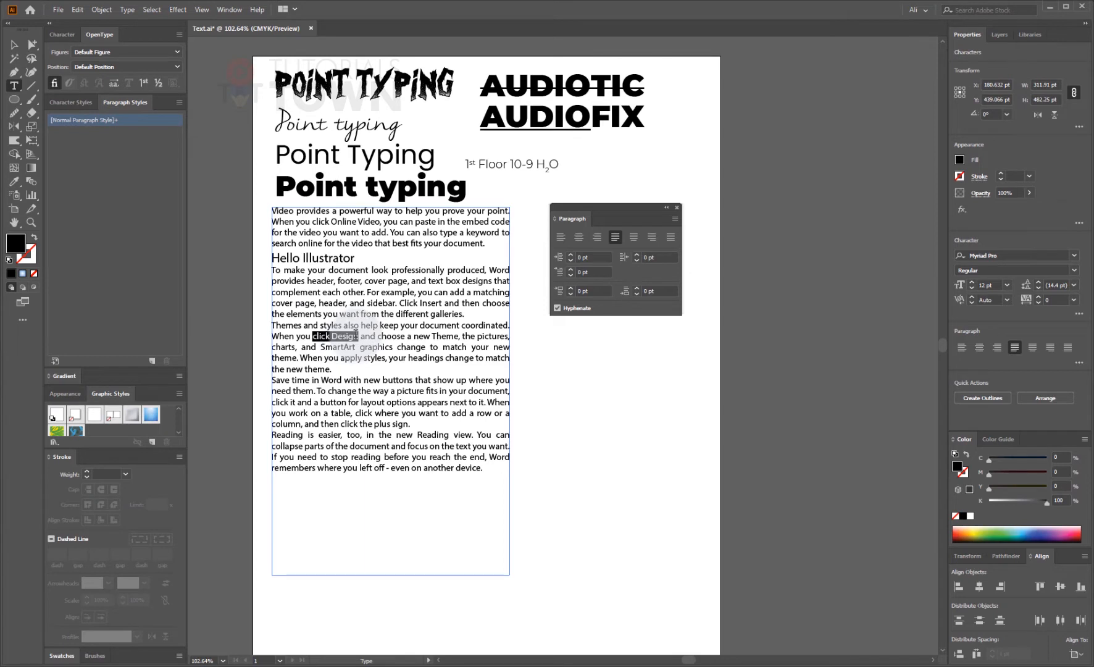
pyautogui.moveTo(578, 274); pyautogui.dragTo(551, 316)
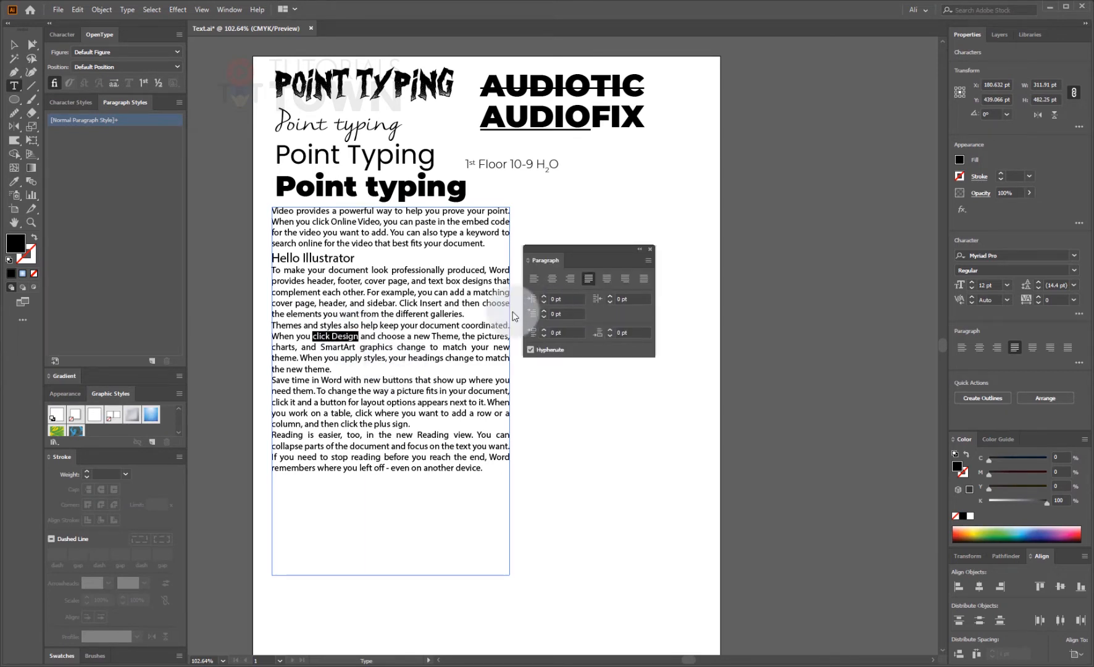
# - Select "Design and" in the "Themes and styles" paragraph and increase the paragraph's left indent to 17 pt
pyautogui.press('super+plus')
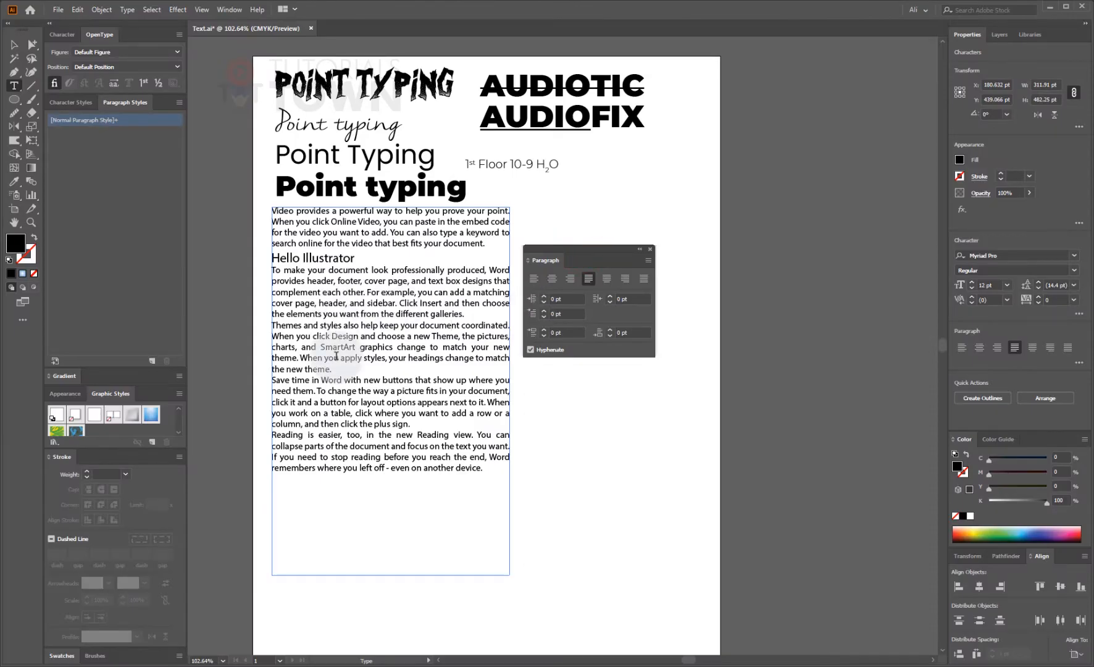
pyautogui.click(334, 336)
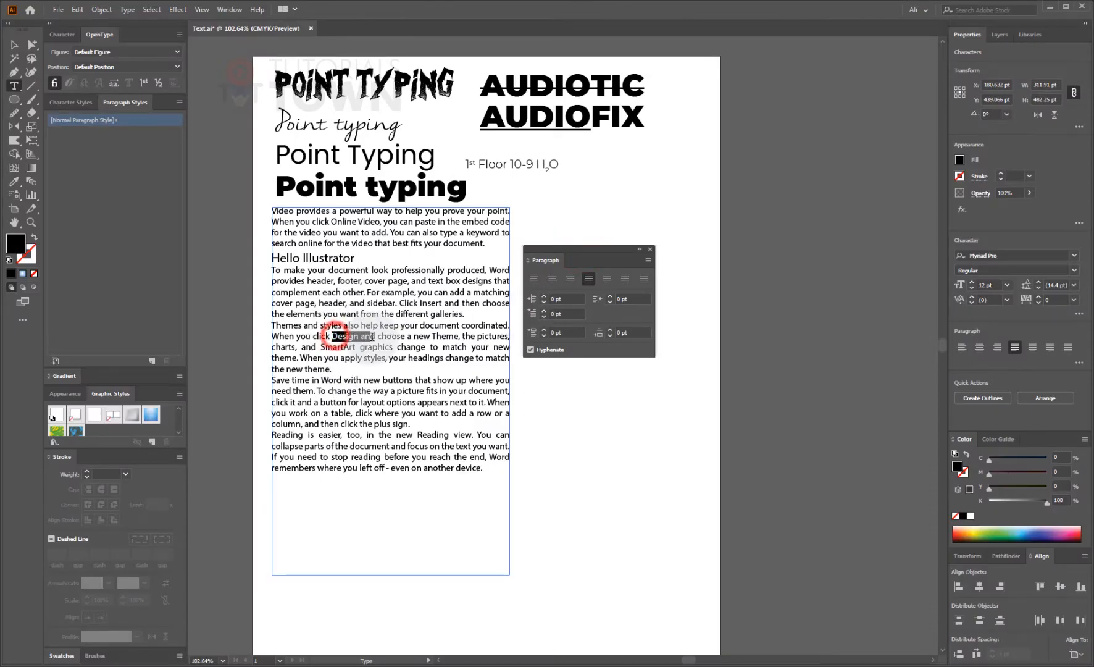
pyautogui.moveTo(345, 335); pyautogui.dragTo(377, 336)
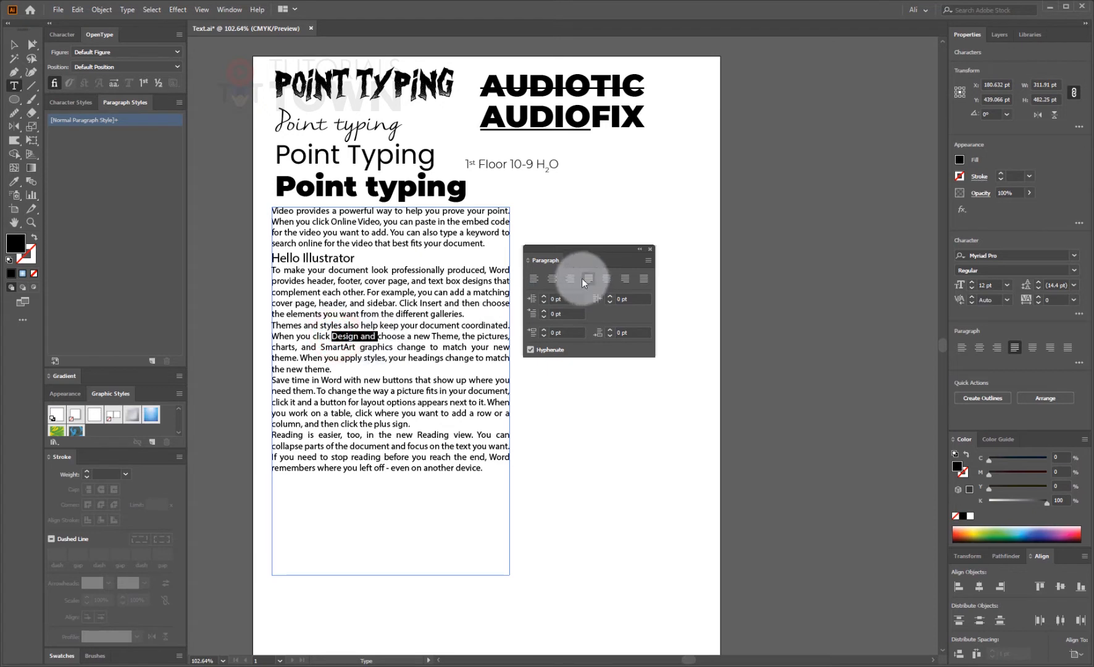
pyautogui.click(544, 296)
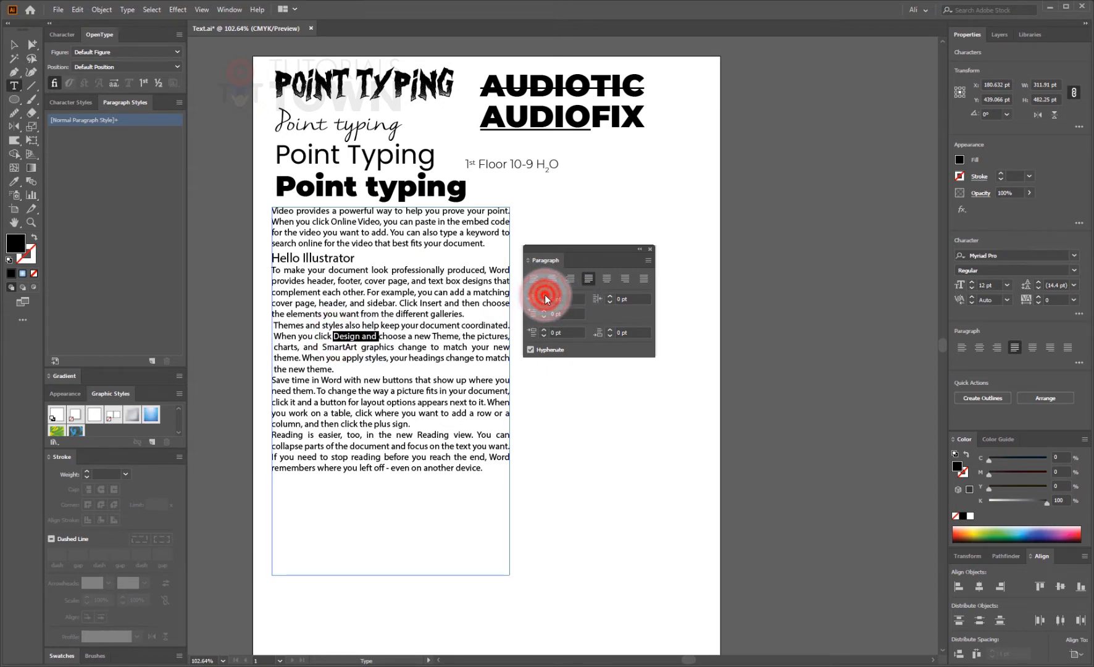
pyautogui.click(545, 296)
pyautogui.click(544, 296)
pyautogui.click(545, 297)
pyautogui.click(545, 296)
pyautogui.click(545, 296)
pyautogui.click(545, 296)
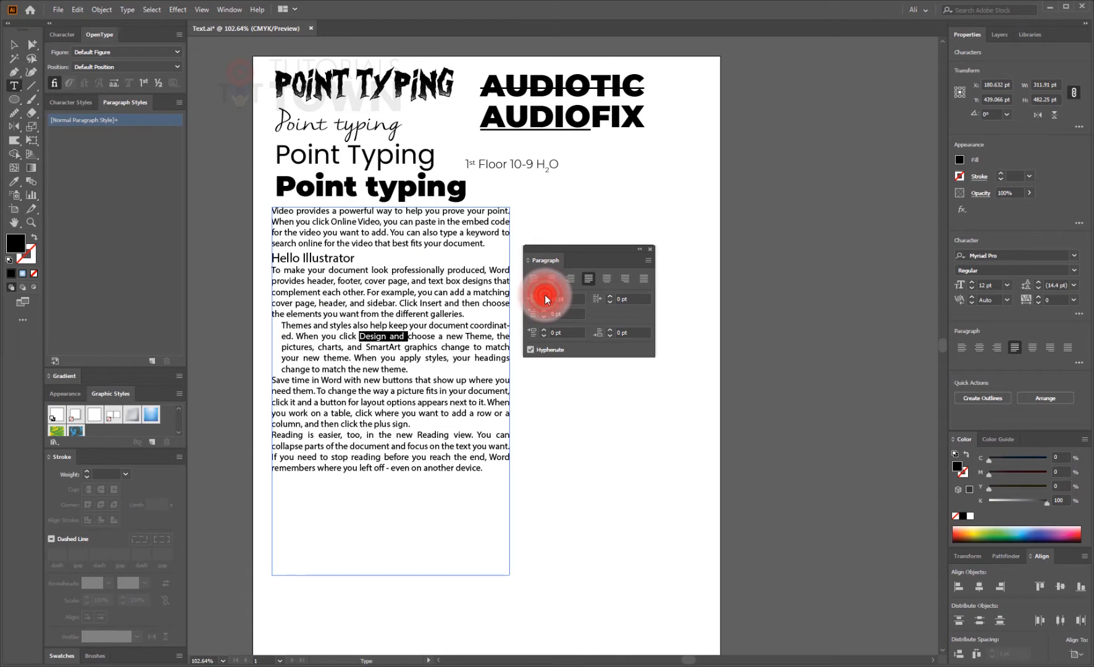
pyautogui.click(544, 296)
pyautogui.click(544, 296)
pyautogui.click(545, 297)
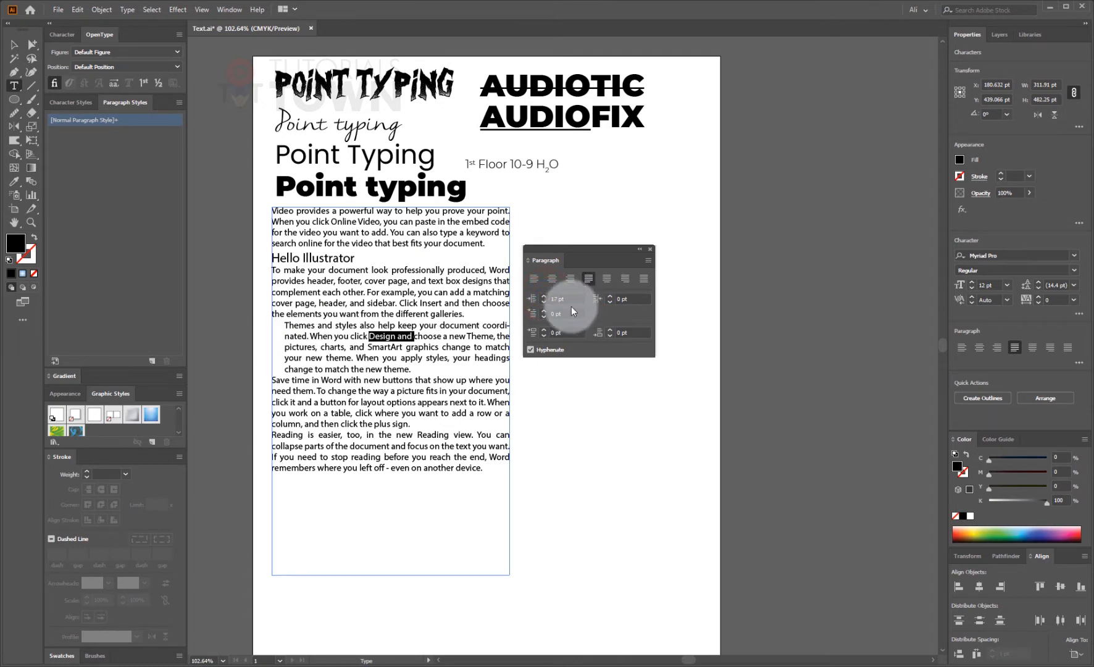
# - Set the "Themes and styles" paragraph's left indent to 18 pt
pyautogui.moveTo(561, 297); pyautogui.dragTo(511, 292)
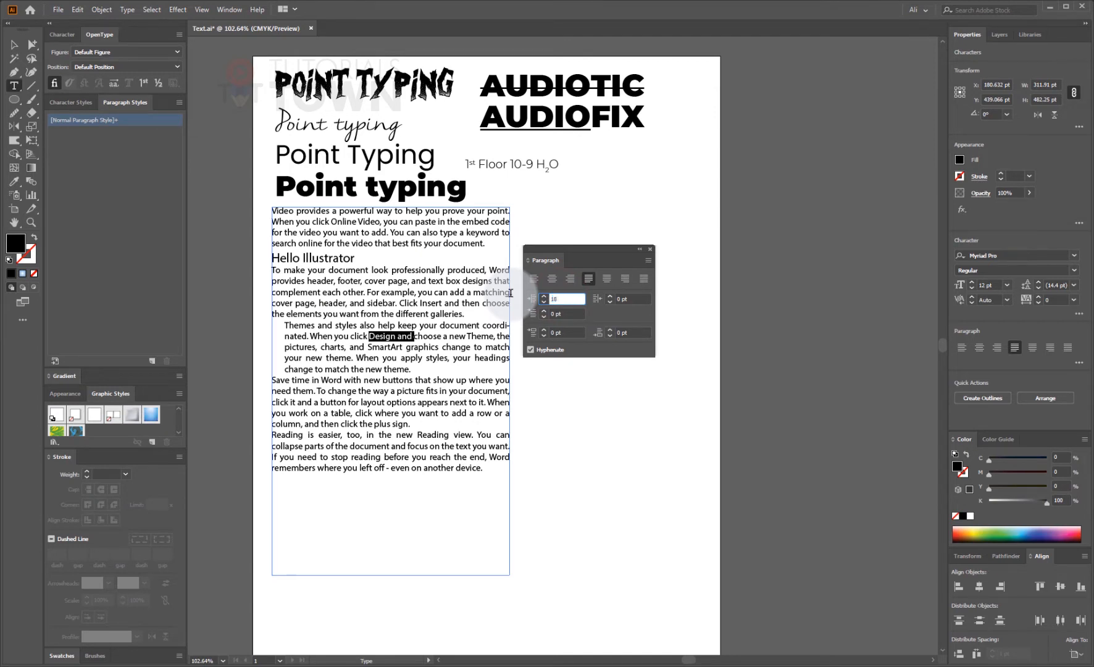
pyautogui.write('18')
pyautogui.press('Tab')
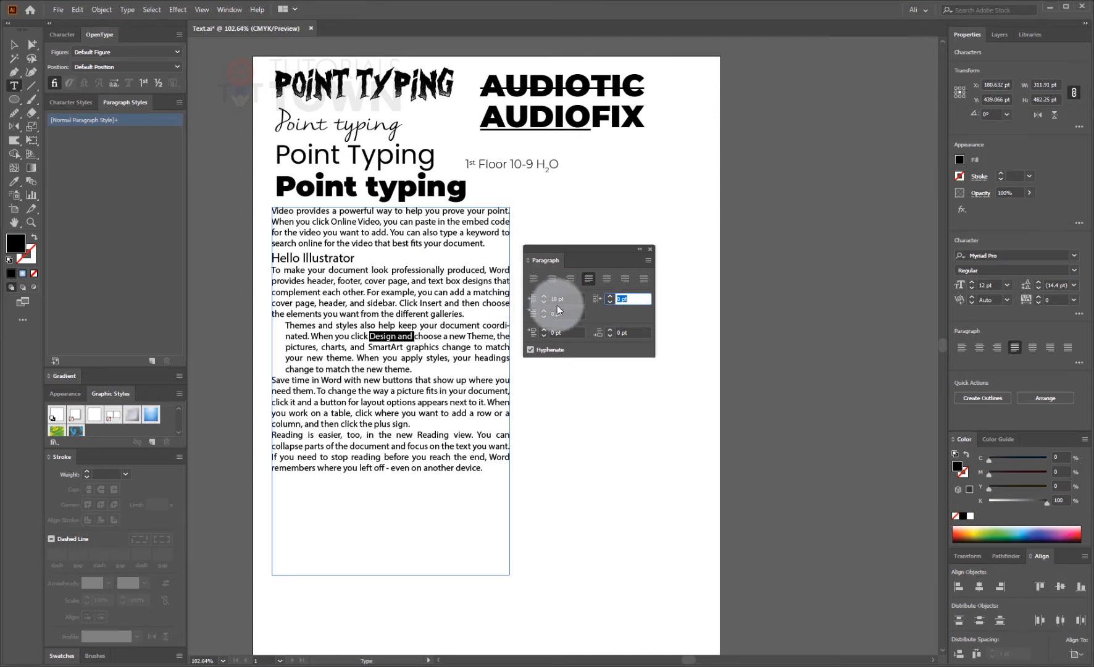
# - Set the "Themes and styles" paragraph's right indent to 18 pt
pyautogui.moveTo(630, 299); pyautogui.dragTo(592, 297)
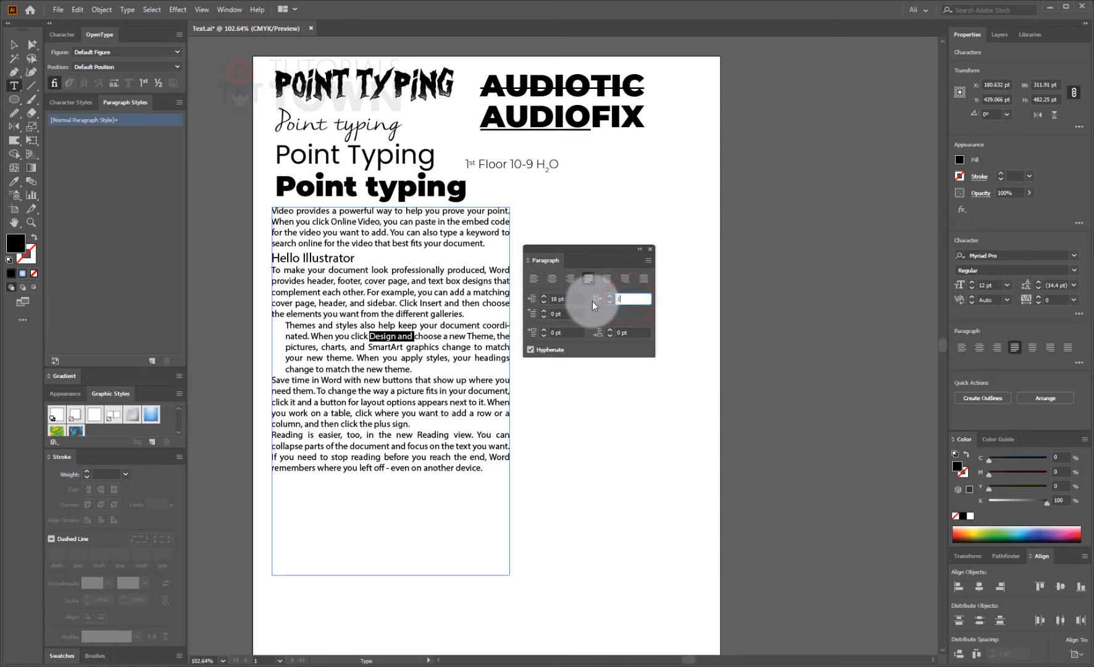
pyautogui.write('18')
pyautogui.press('Tab')
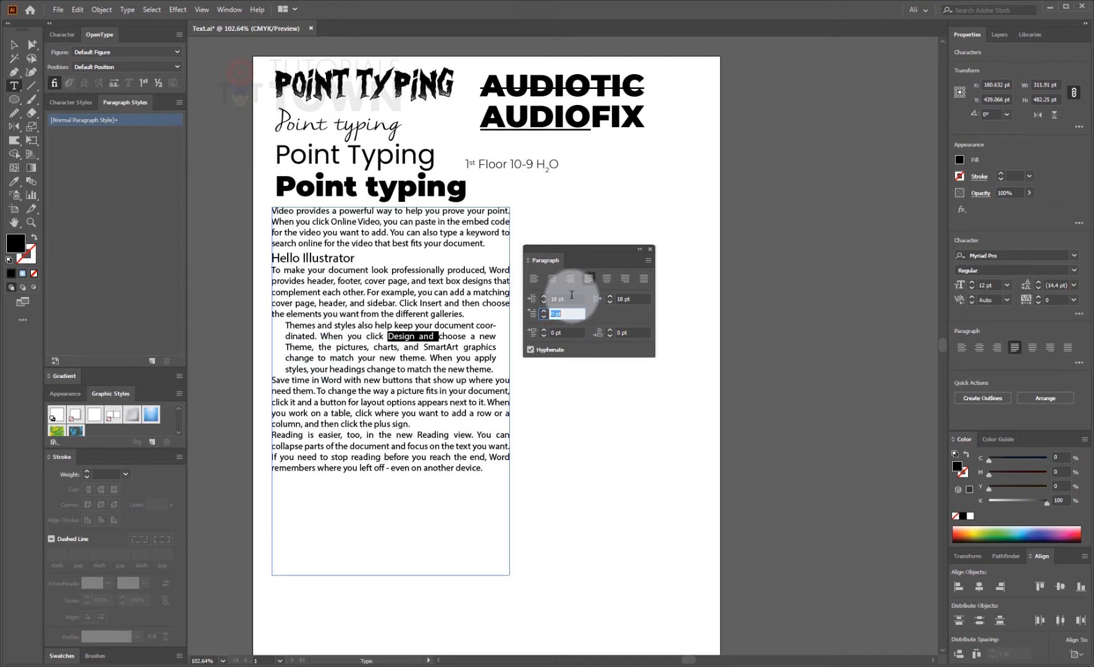
# - Reset the "Themes and styles" paragraph's left indent to 0 pt and return the cursor to its text
pyautogui.click(558, 299)
pyautogui.write('0')
pyautogui.press('Tab')
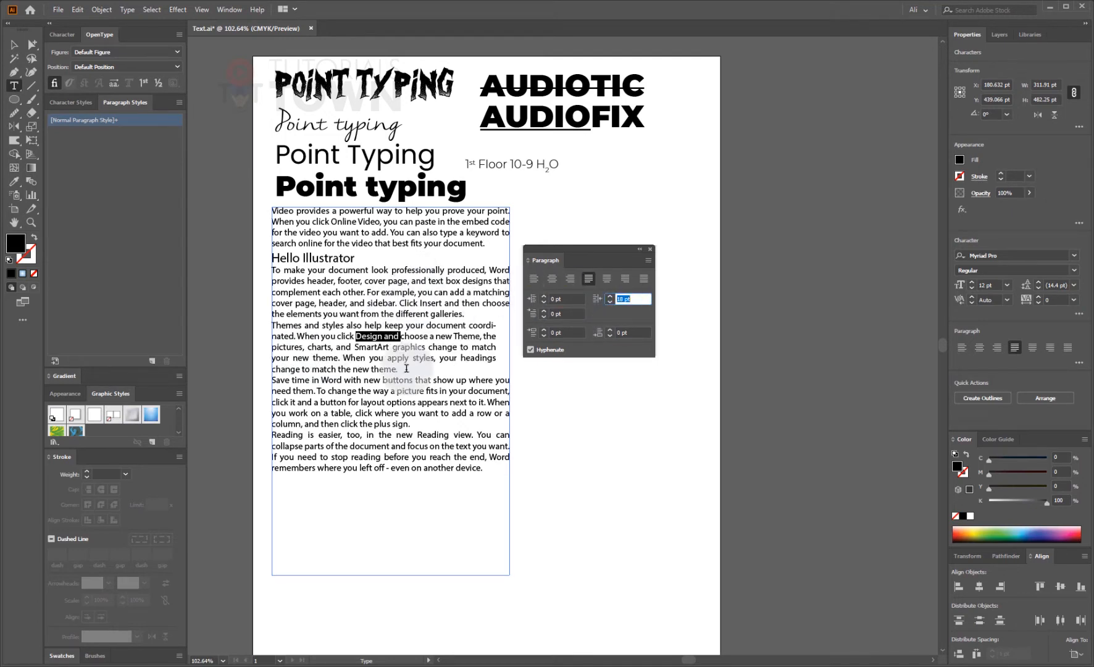
pyautogui.click(389, 361)
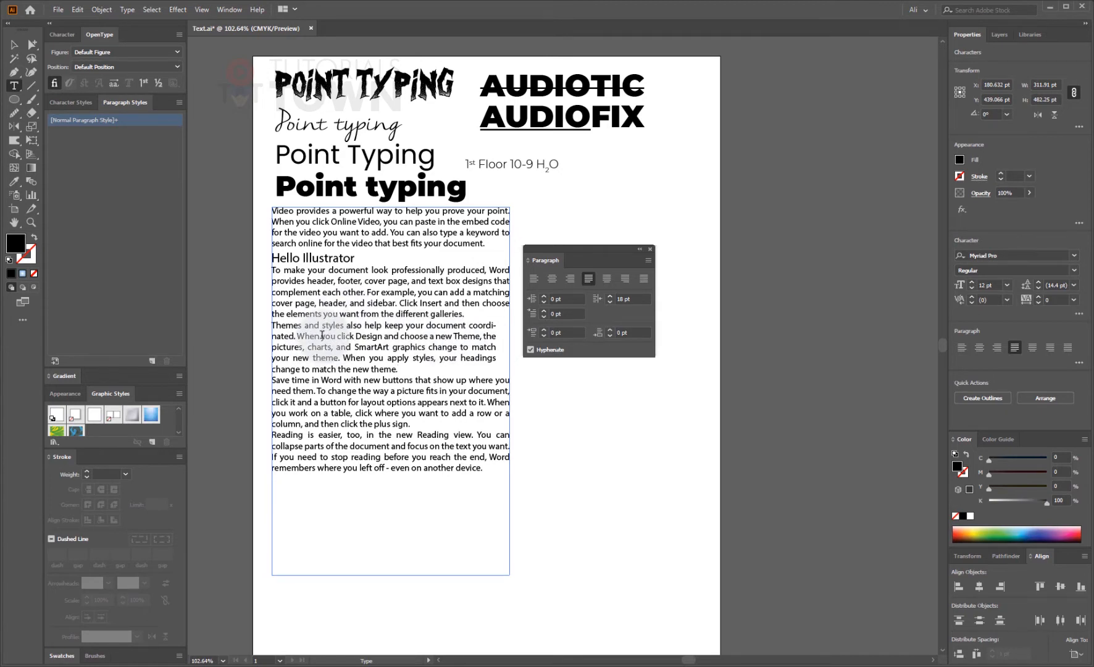
# - Select "you click D" in the "Themes and styles" paragraph and set that paragraph's first-line indent to 36 pt
pyautogui.moveTo(321, 336); pyautogui.dragTo(362, 336)
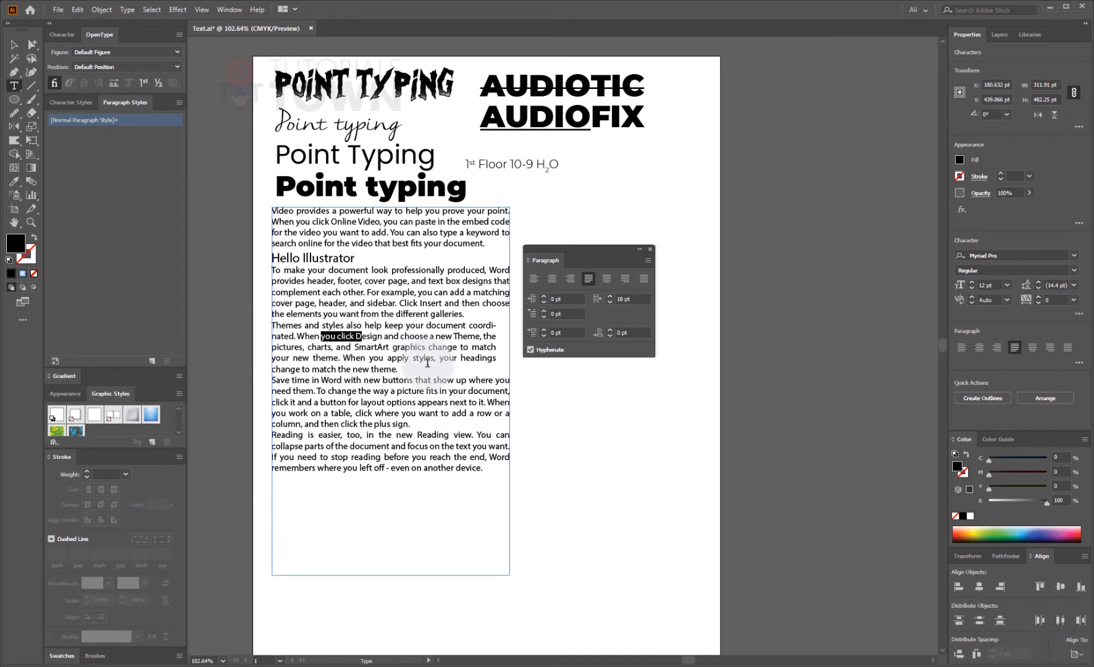
pyautogui.click(544, 311)
pyautogui.click(544, 311)
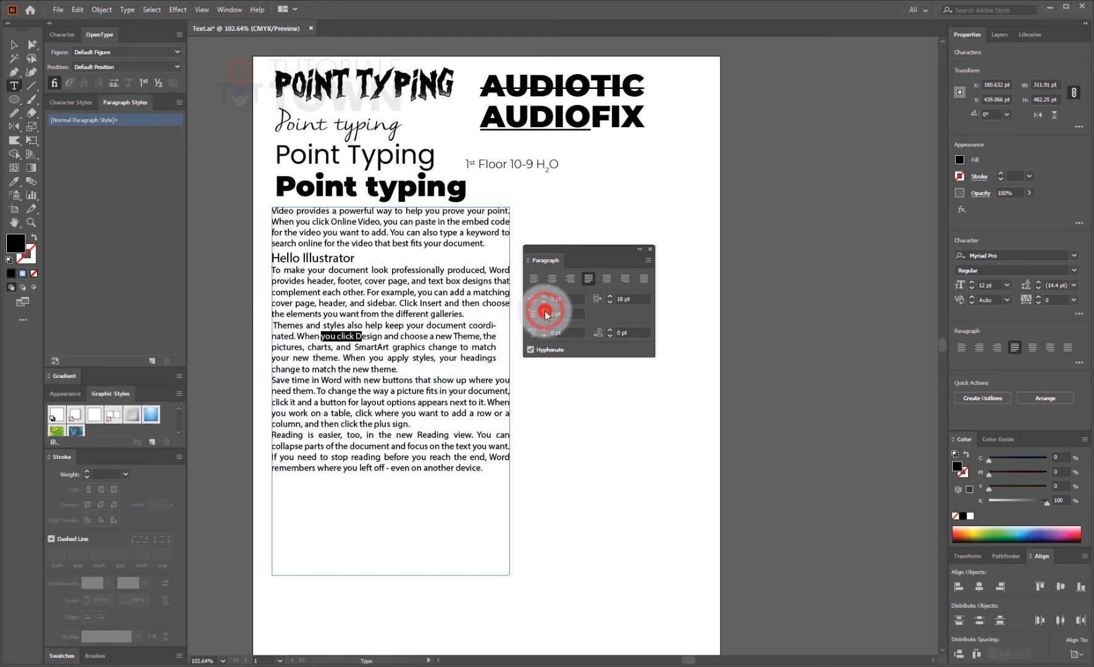
pyautogui.click(544, 311)
pyautogui.click(544, 311)
pyautogui.click(544, 311)
pyautogui.click(558, 313)
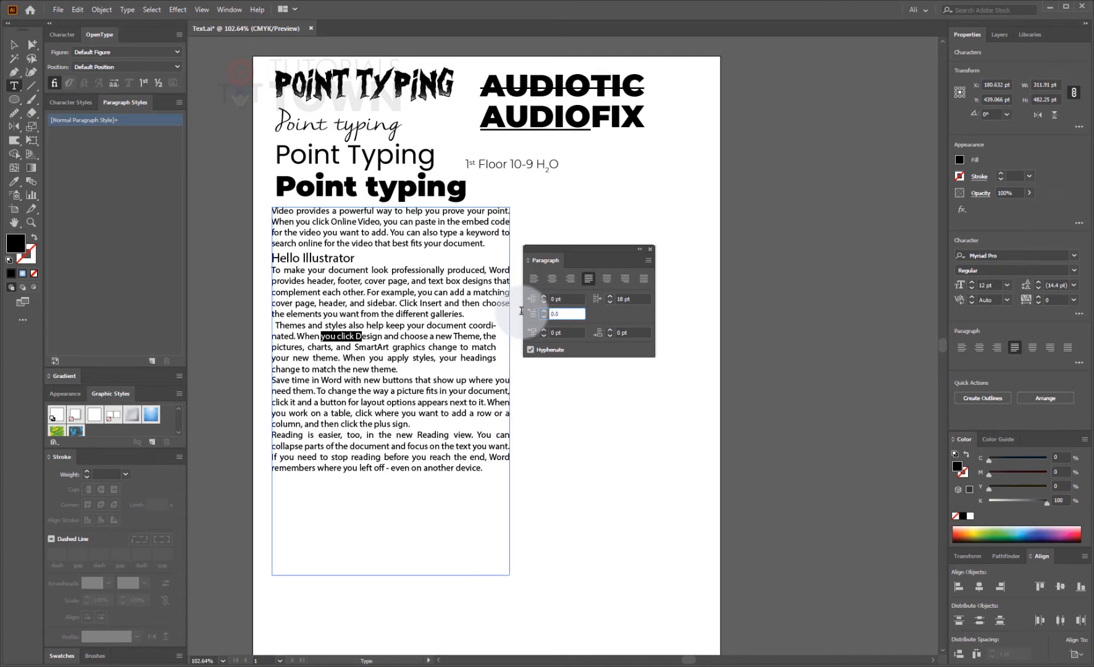
pyautogui.press('Return')
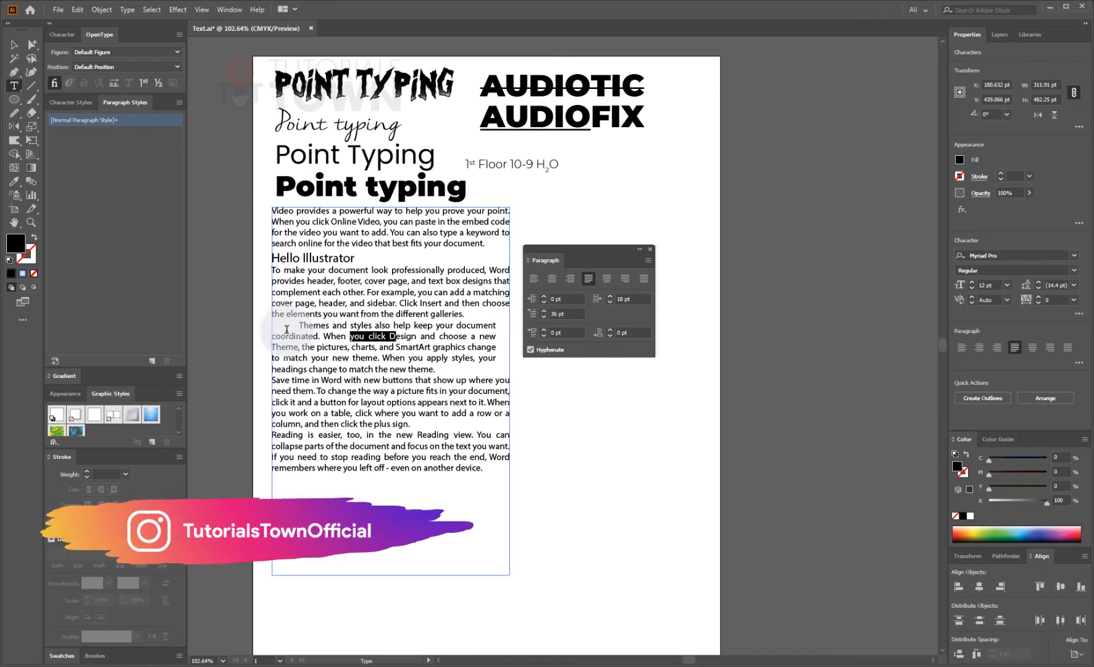
pyautogui.click(569, 314)
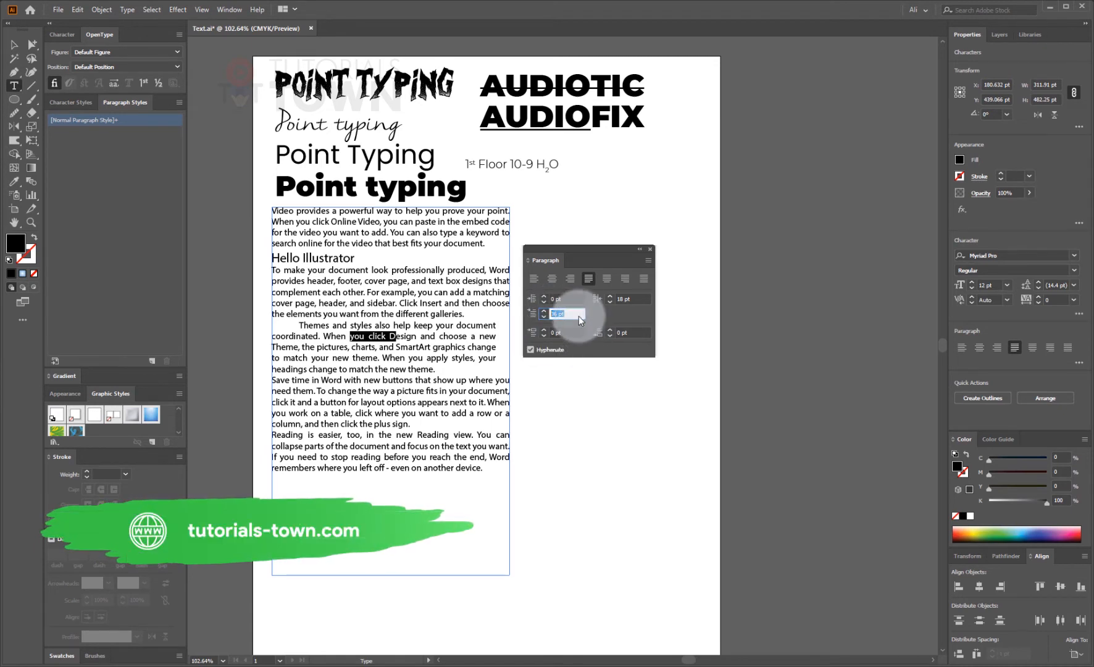
pyautogui.moveTo(566, 316); pyautogui.dragTo(546, 314)
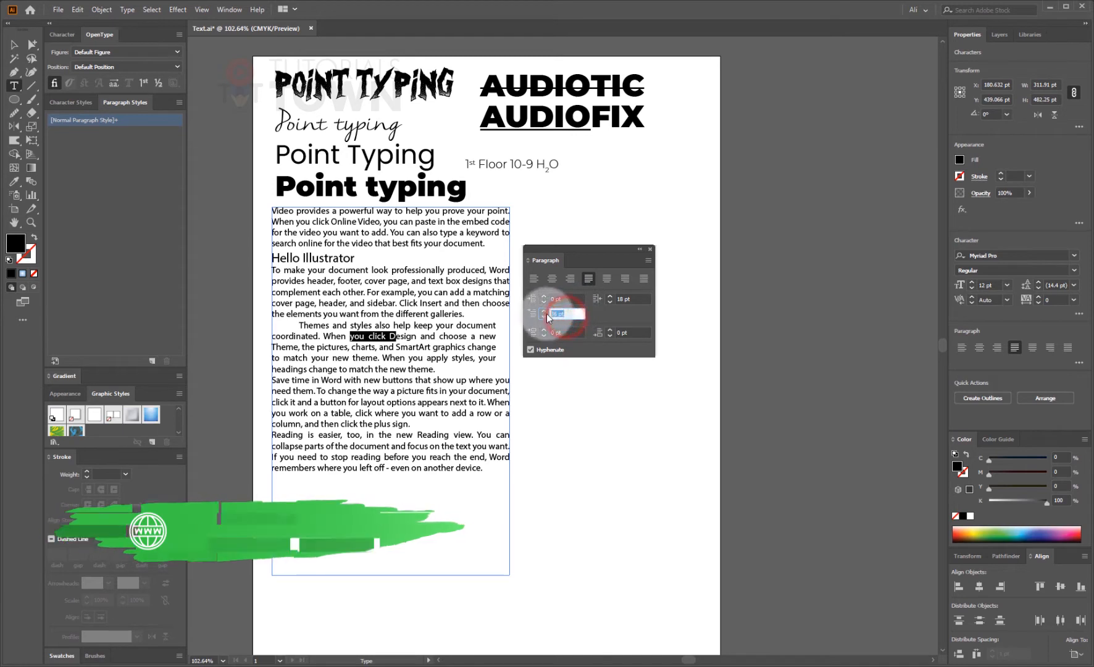
pyautogui.click(319, 338)
pyautogui.moveTo(355, 339); pyautogui.dragTo(375, 339)
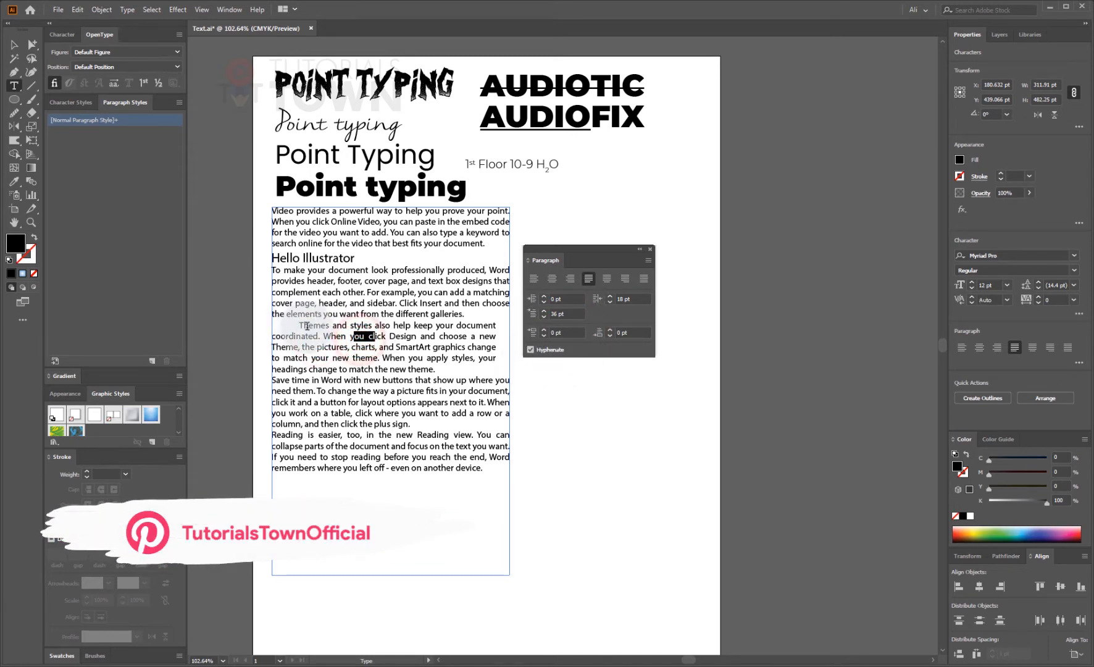
pyautogui.click(15, 46)
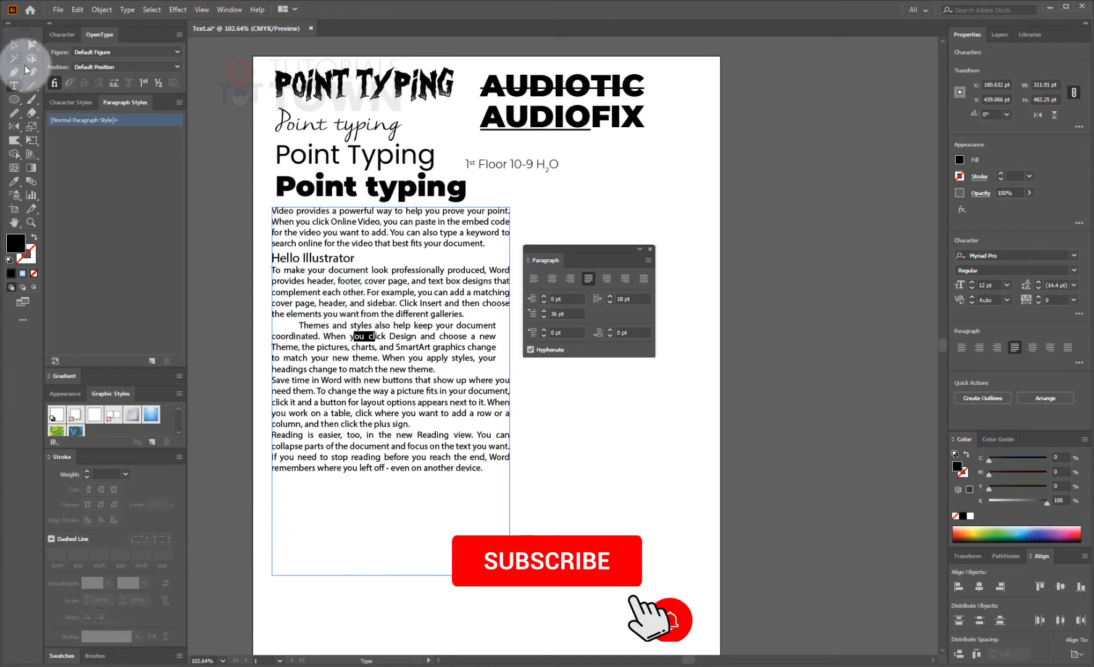
pyautogui.click(346, 274)
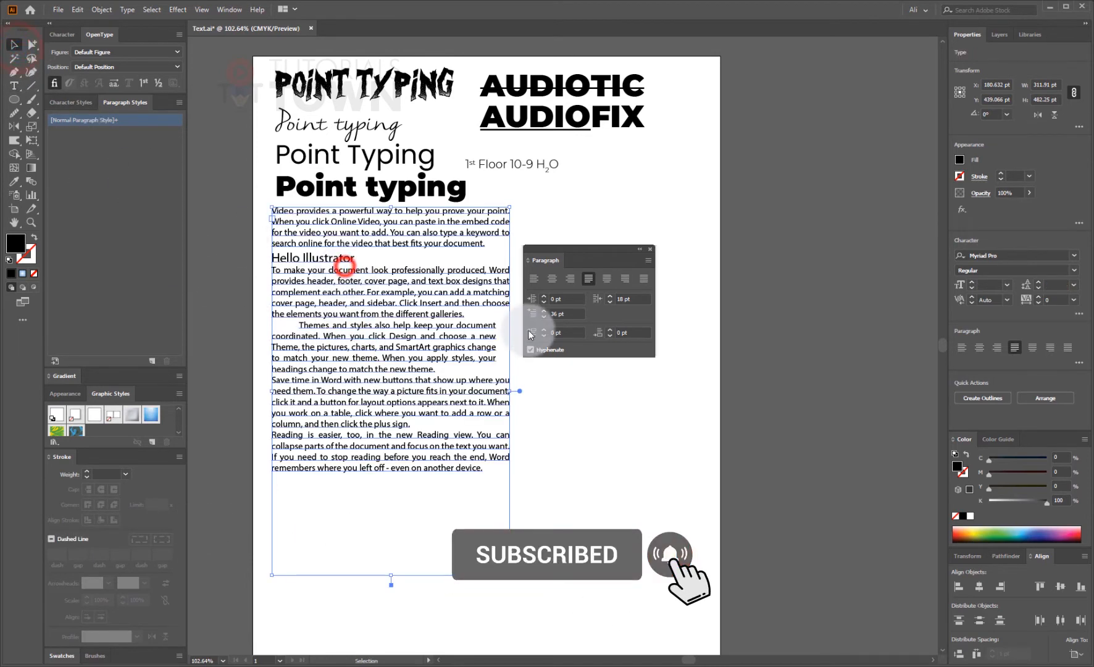
pyautogui.click(567, 314)
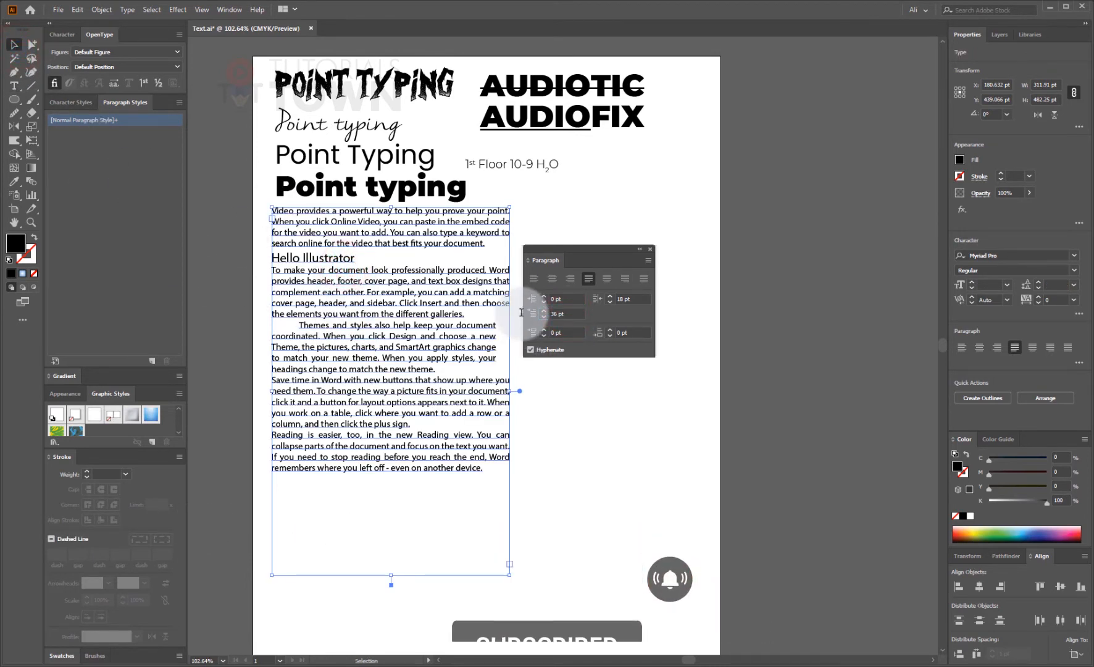
pyautogui.click(577, 407)
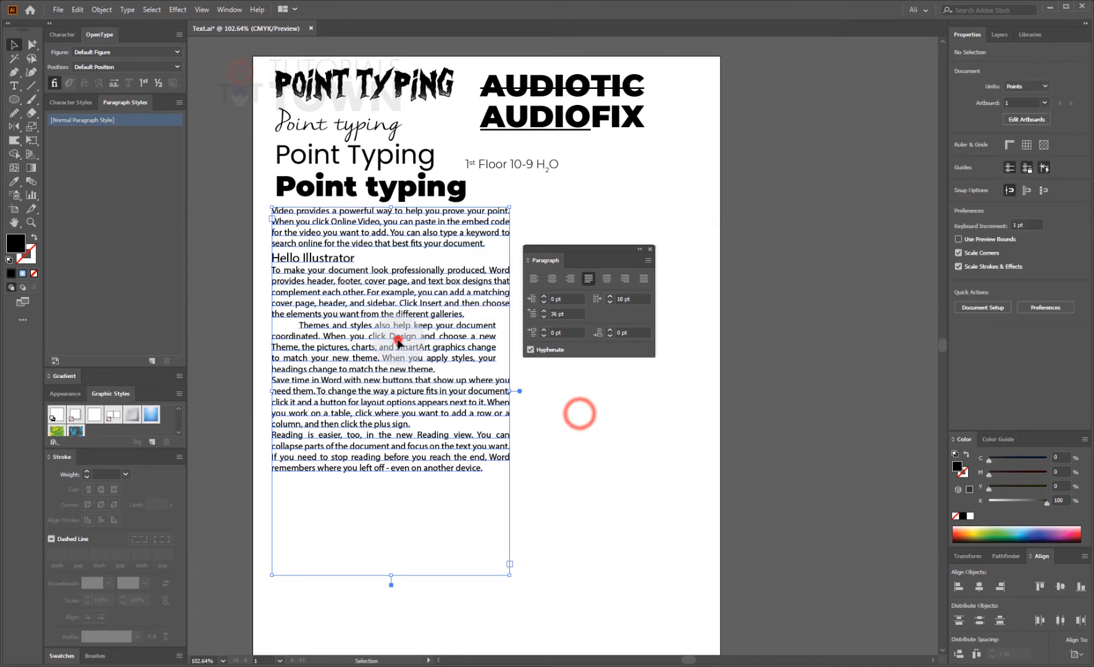
pyautogui.click(492, 358)
pyautogui.click(567, 314)
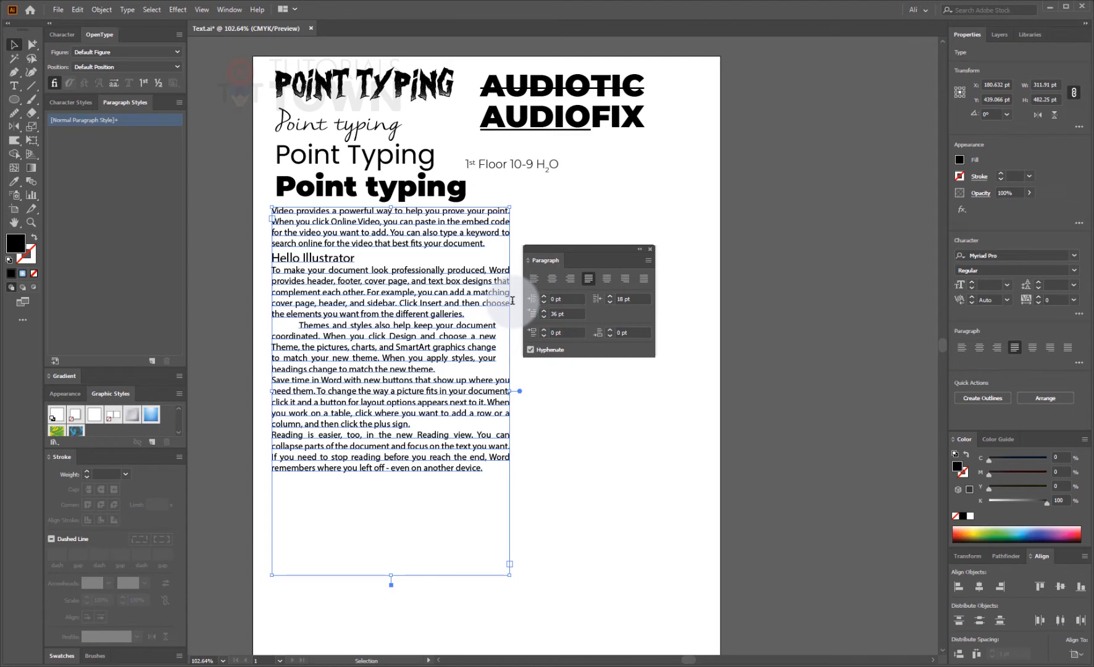
# - Select all of the area text and set its first-line indent to 36 pt
pyautogui.doubleClick(327, 278)
pyautogui.hotkey('ctrl', 'a')
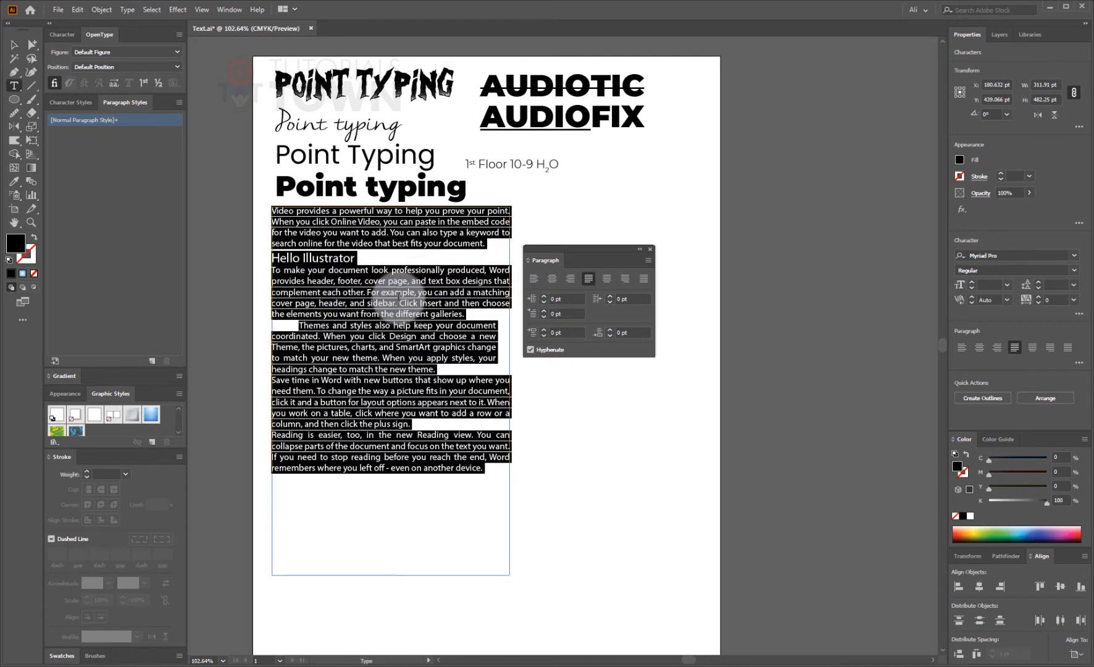
pyautogui.click(567, 314)
pyautogui.write('3')
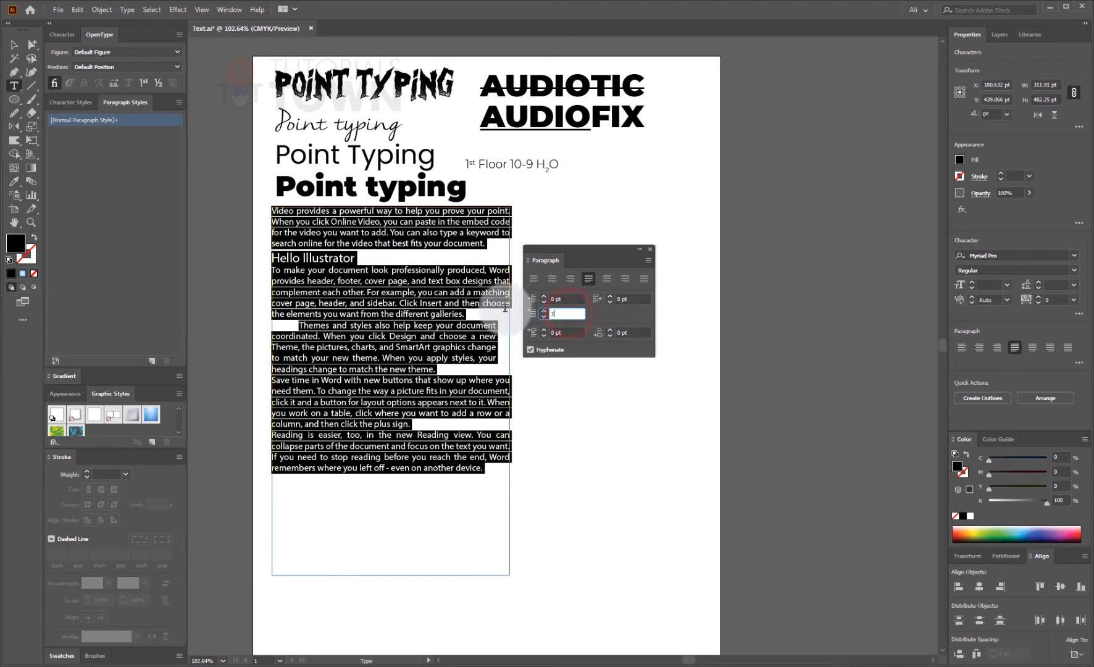
pyautogui.write('6')
pyautogui.press('Return')
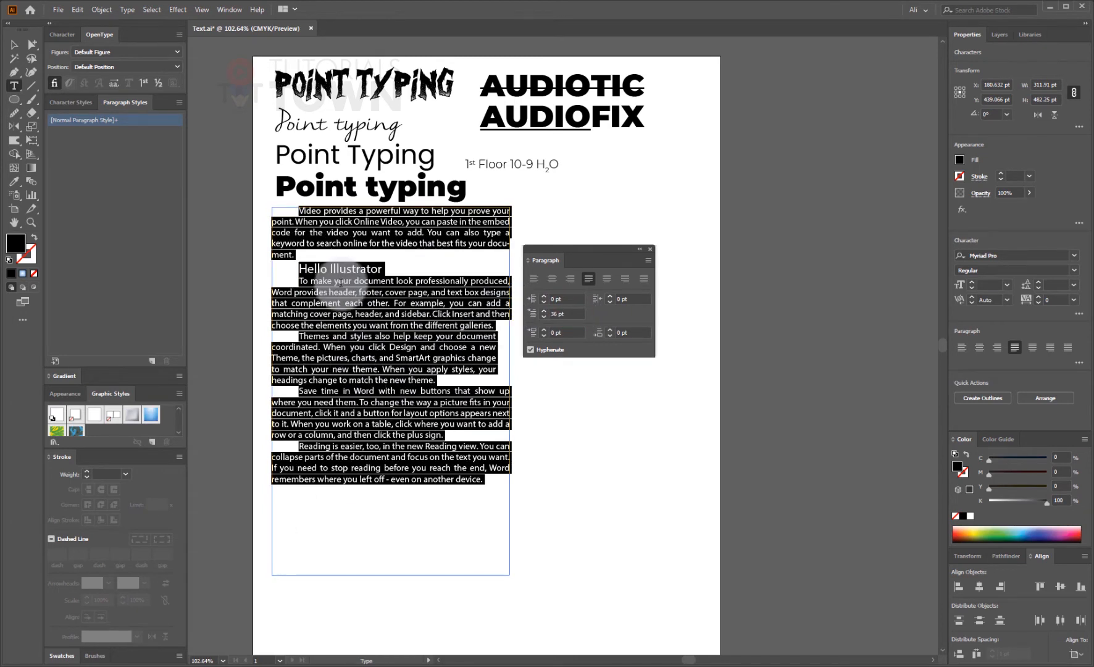
# - Reset the first-line indent of all the area text to 0 pt and deselect the text
pyautogui.click(573, 313)
pyautogui.press('Return')
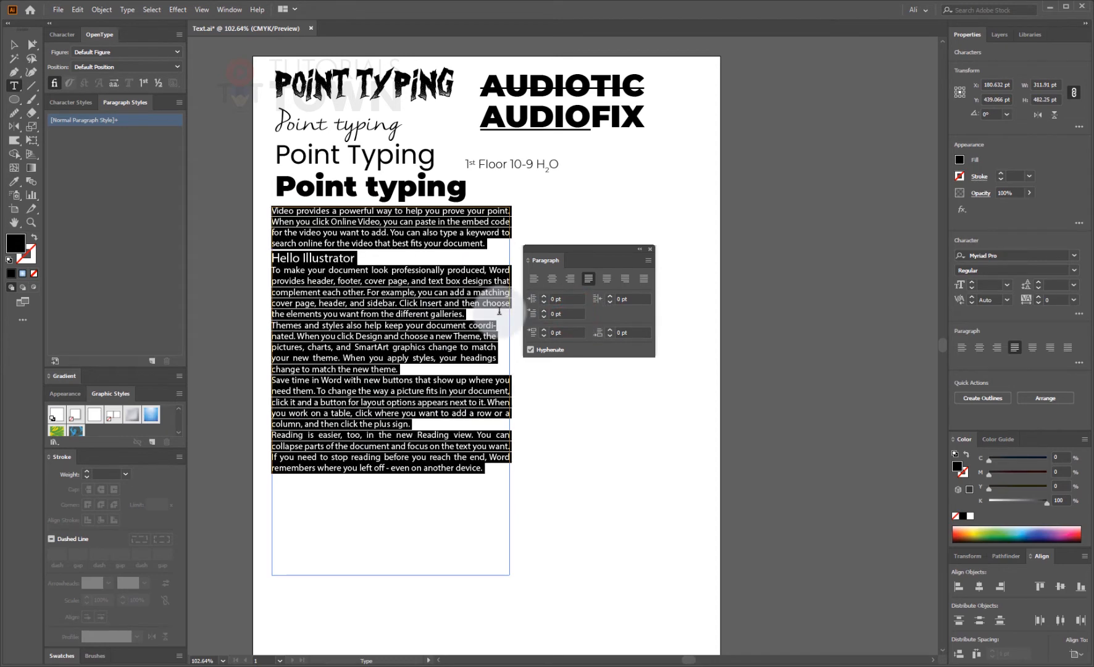
pyautogui.click(311, 368)
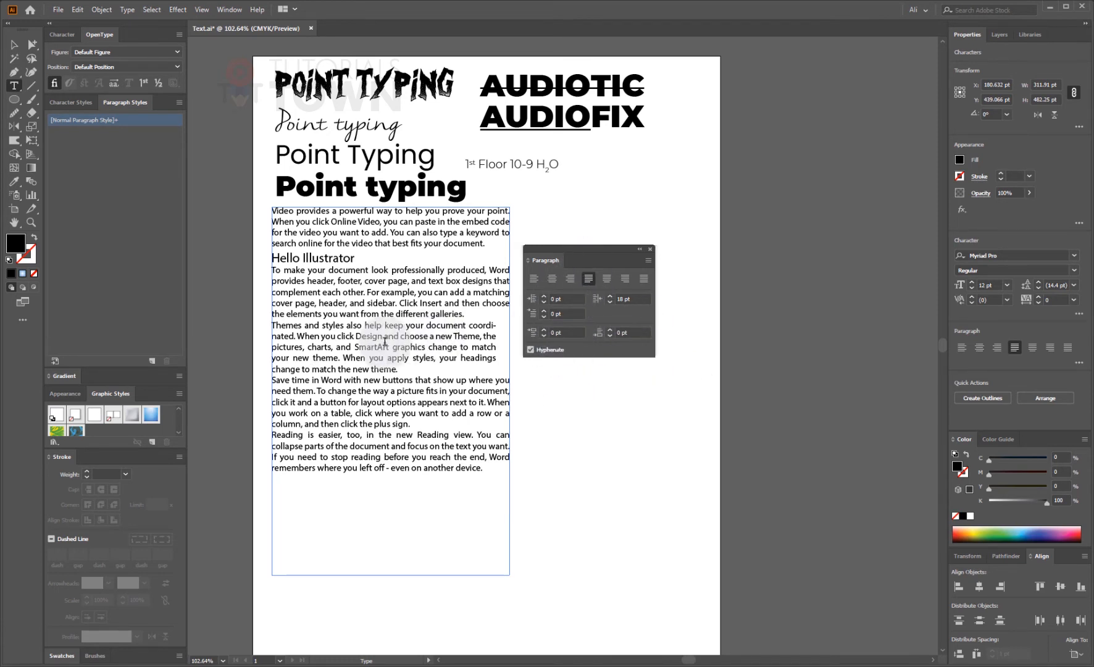
# - Select all of the area text and set the space before each paragraph to 3 mm
pyautogui.moveTo(477, 463); pyautogui.dragTo(239, 179)
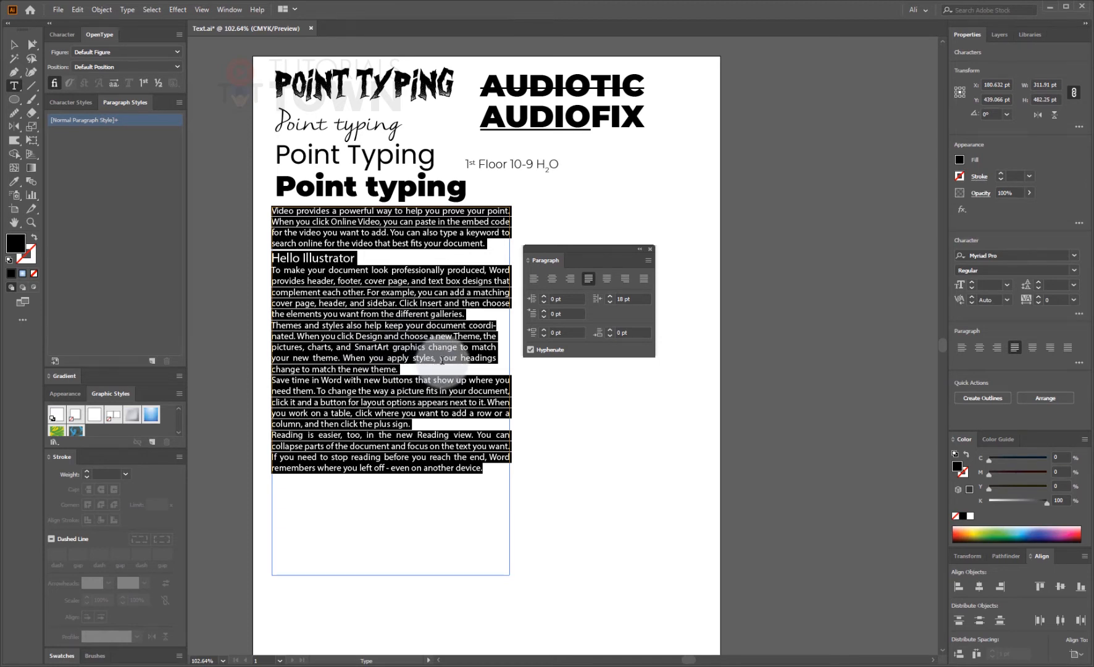
pyautogui.click(472, 401)
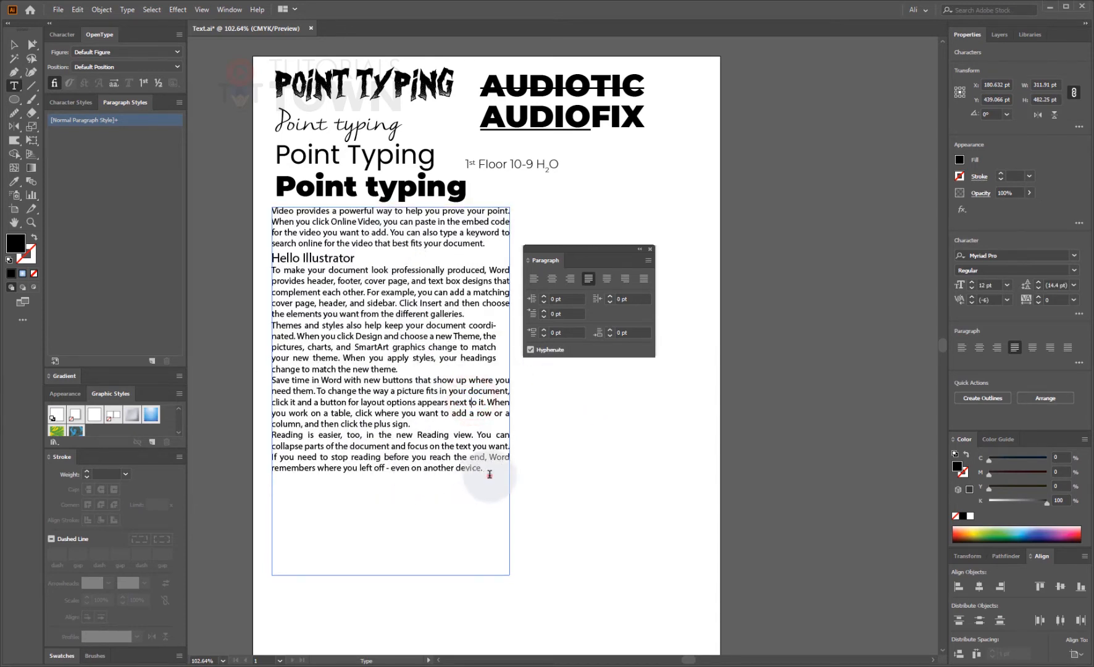
pyautogui.moveTo(488, 473); pyautogui.dragTo(261, 183)
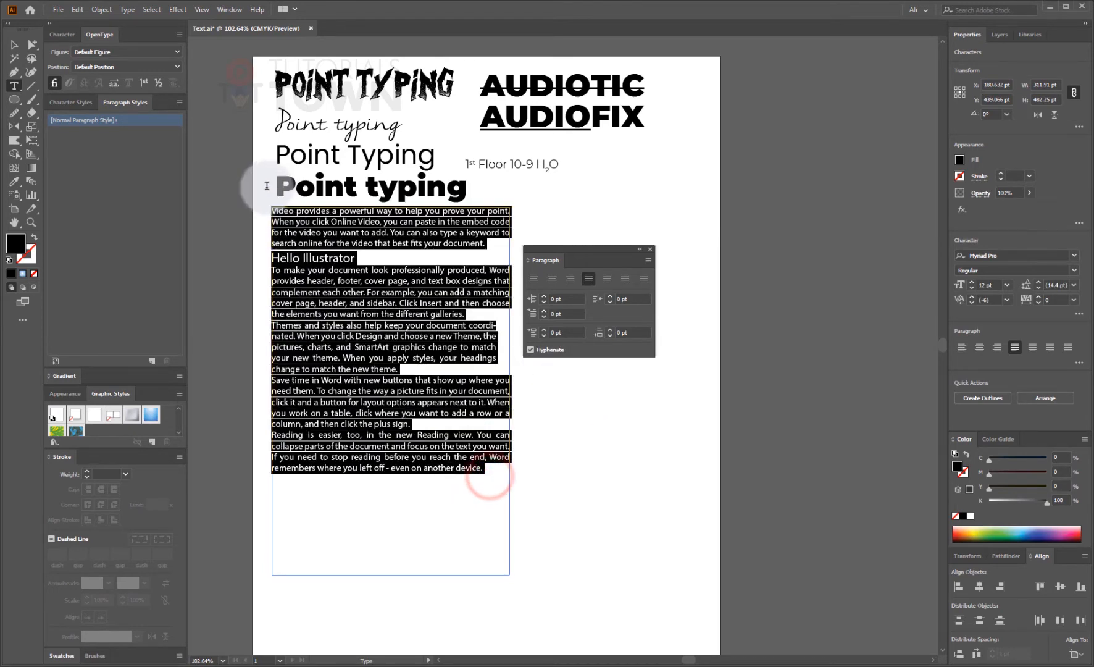
pyautogui.click(562, 333)
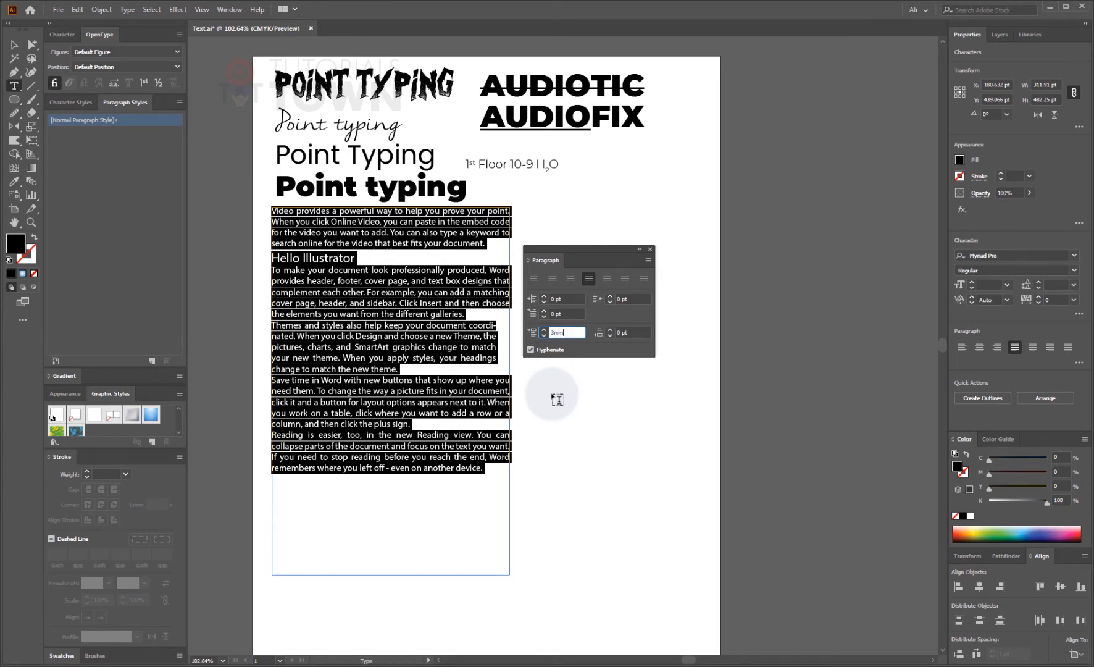
pyautogui.press('Return')
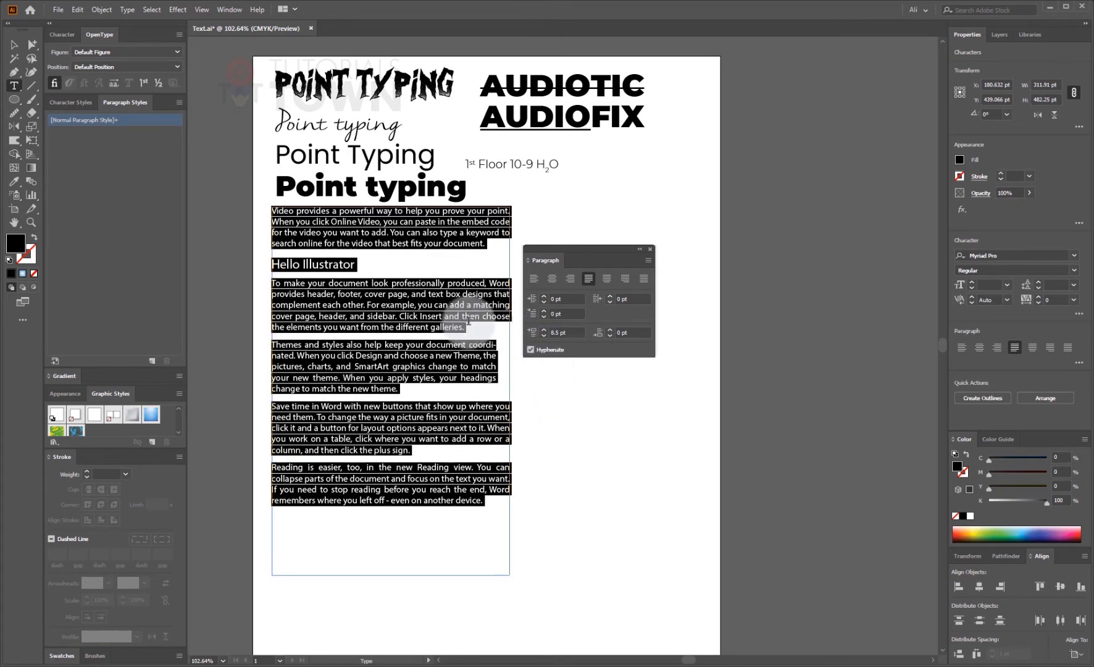
pyautogui.click(407, 452)
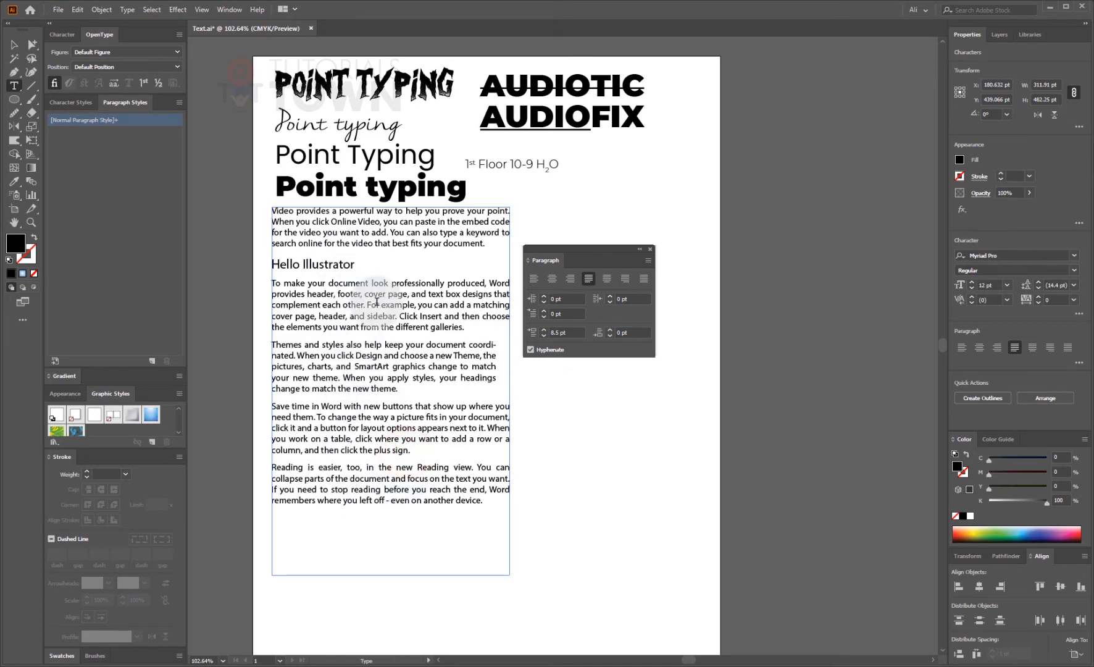
pyautogui.moveTo(302, 265); pyautogui.dragTo(345, 295)
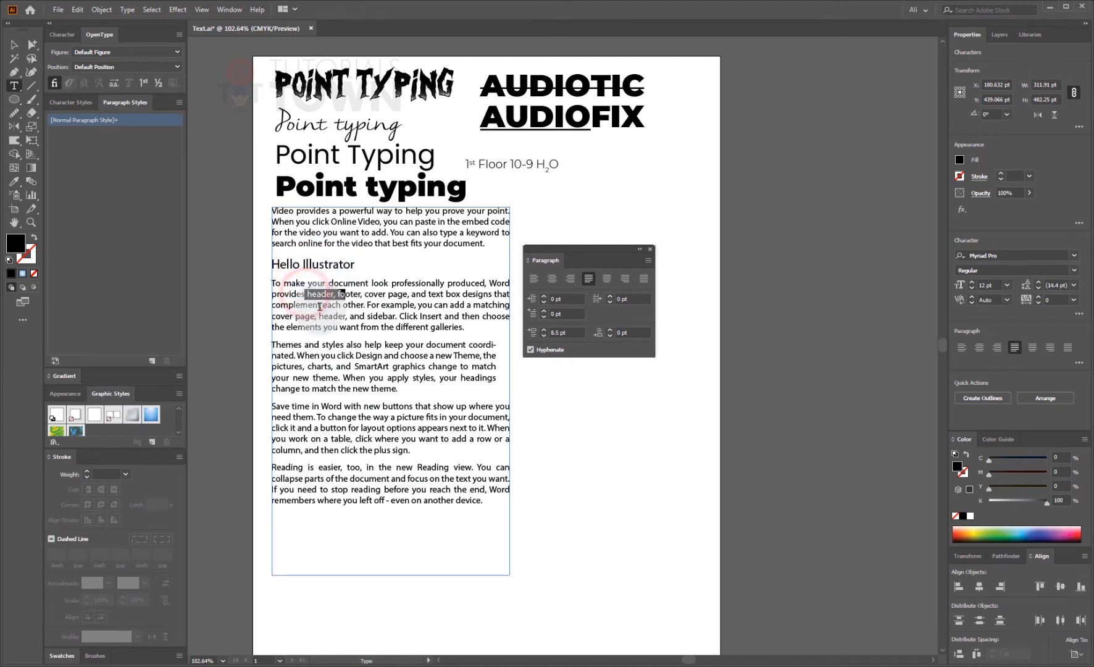
pyautogui.moveTo(304, 377); pyautogui.dragTo(340, 370)
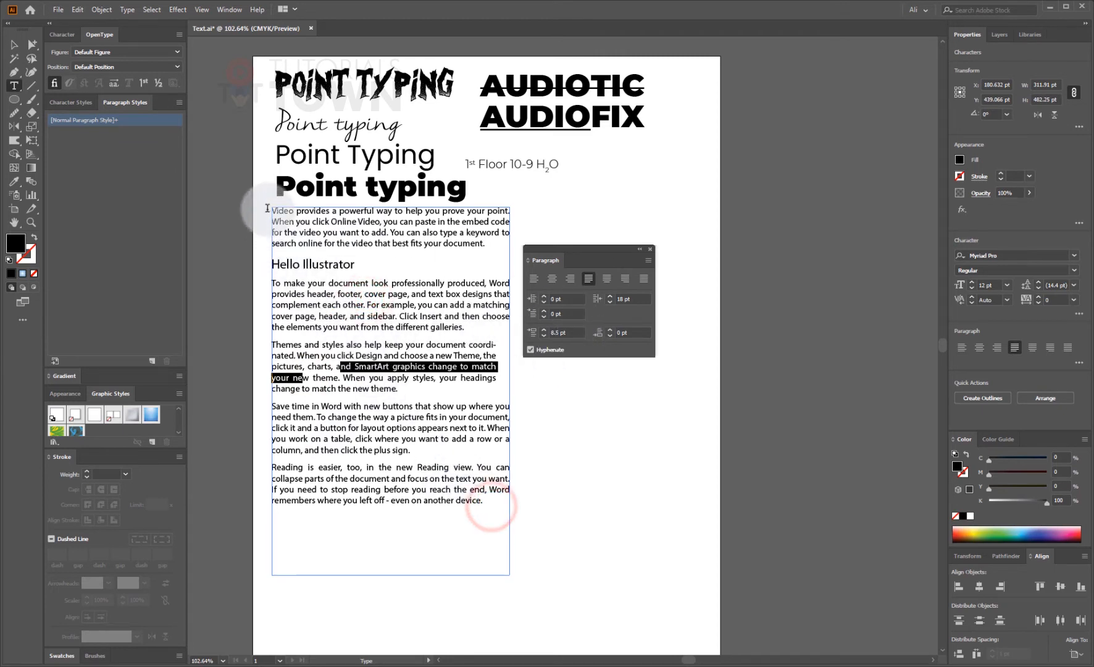
# - Set the space after every paragraph of the area text to 3 mm and highlight part of the "Hello Illustrator" heading
pyautogui.moveTo(492, 502); pyautogui.dragTo(247, 196)
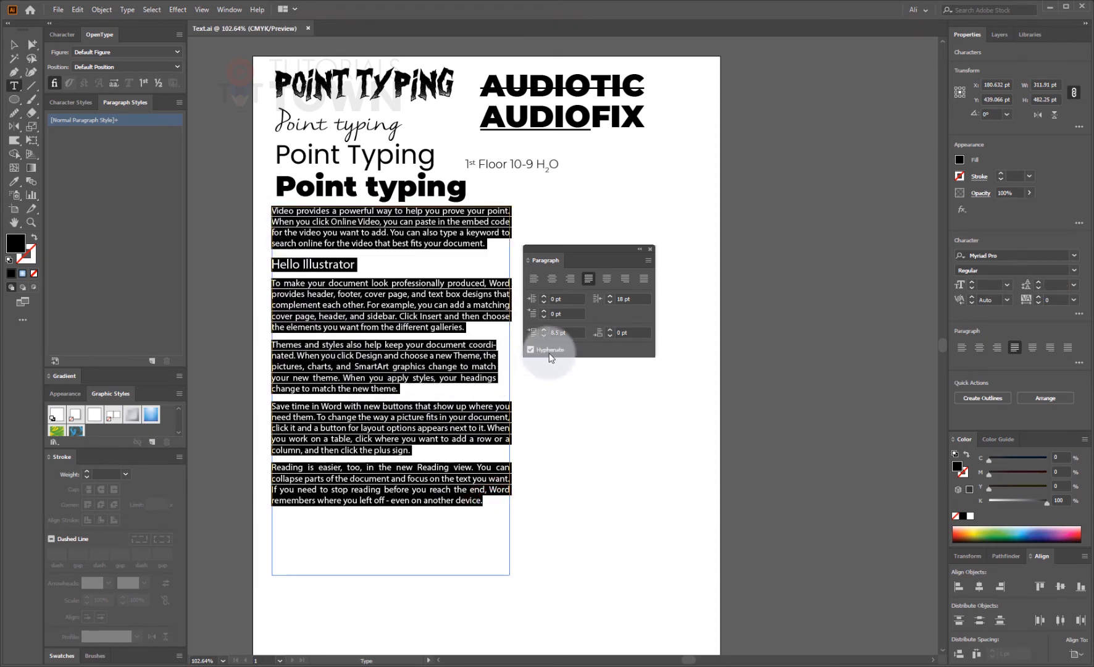
pyautogui.click(567, 332)
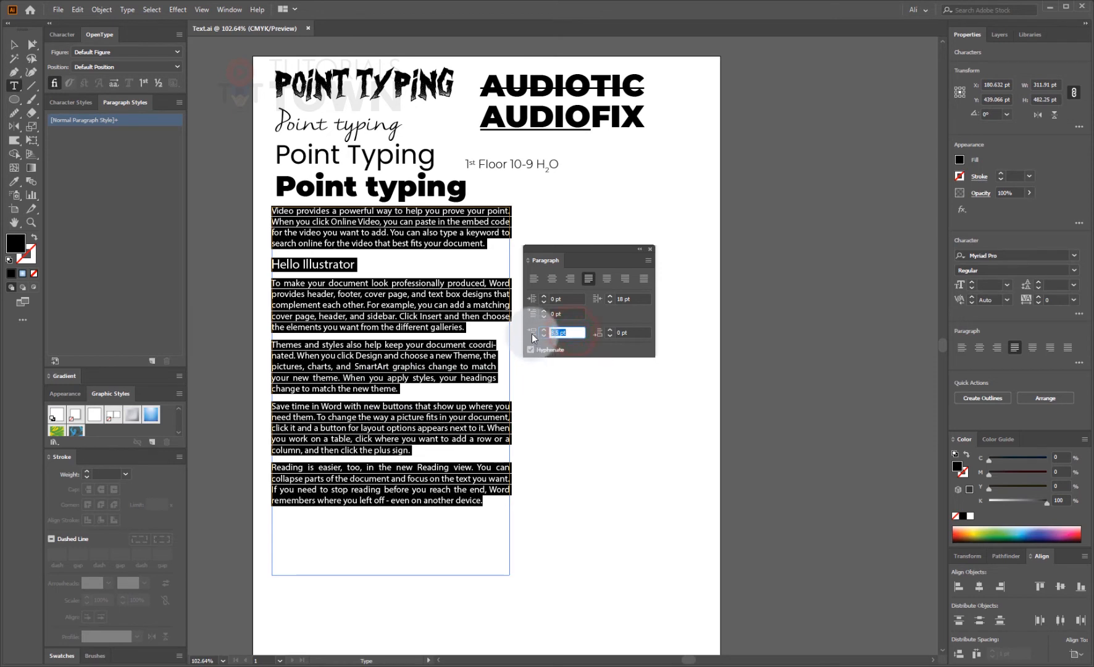
pyautogui.click(631, 333)
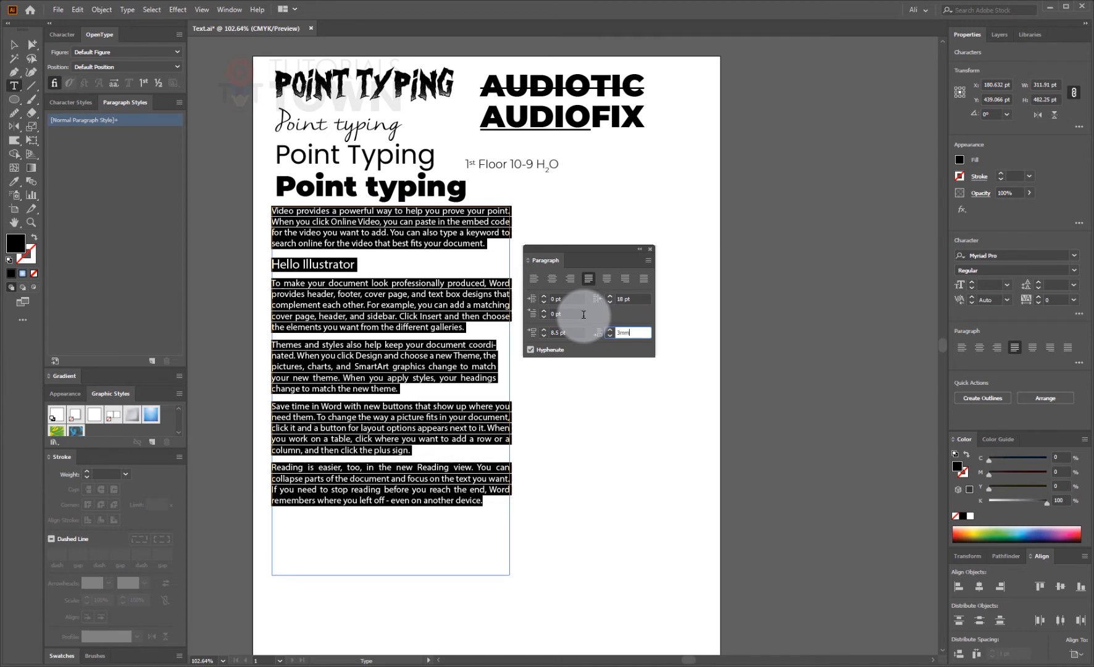
pyautogui.press('Return')
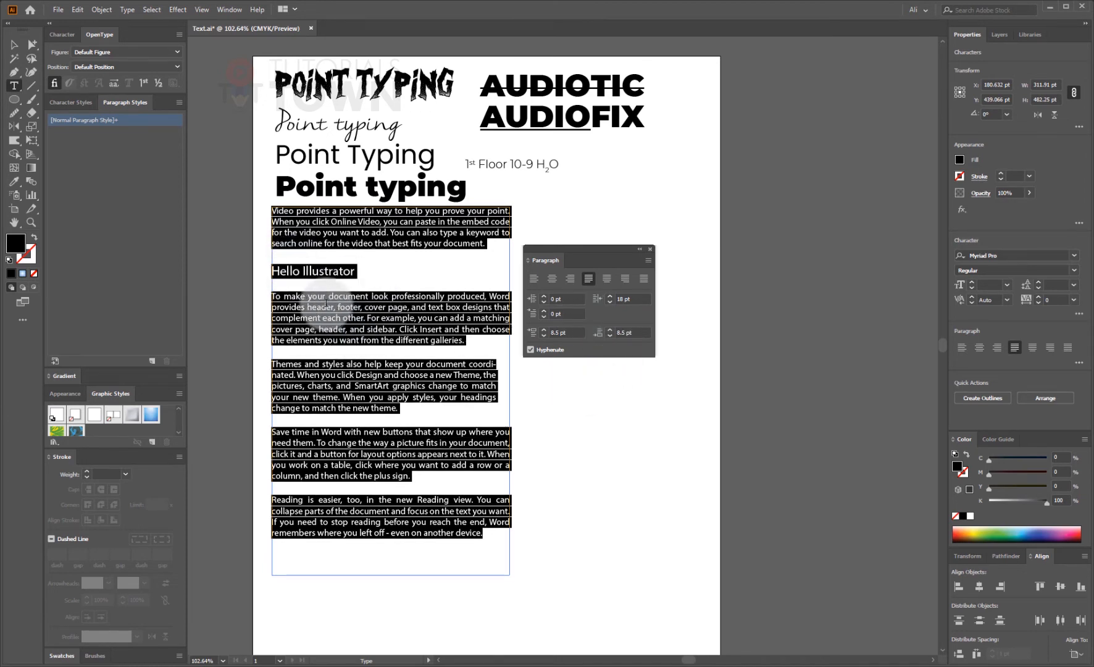
pyautogui.click(292, 269)
pyautogui.moveTo(332, 234); pyautogui.dragTo(328, 273)
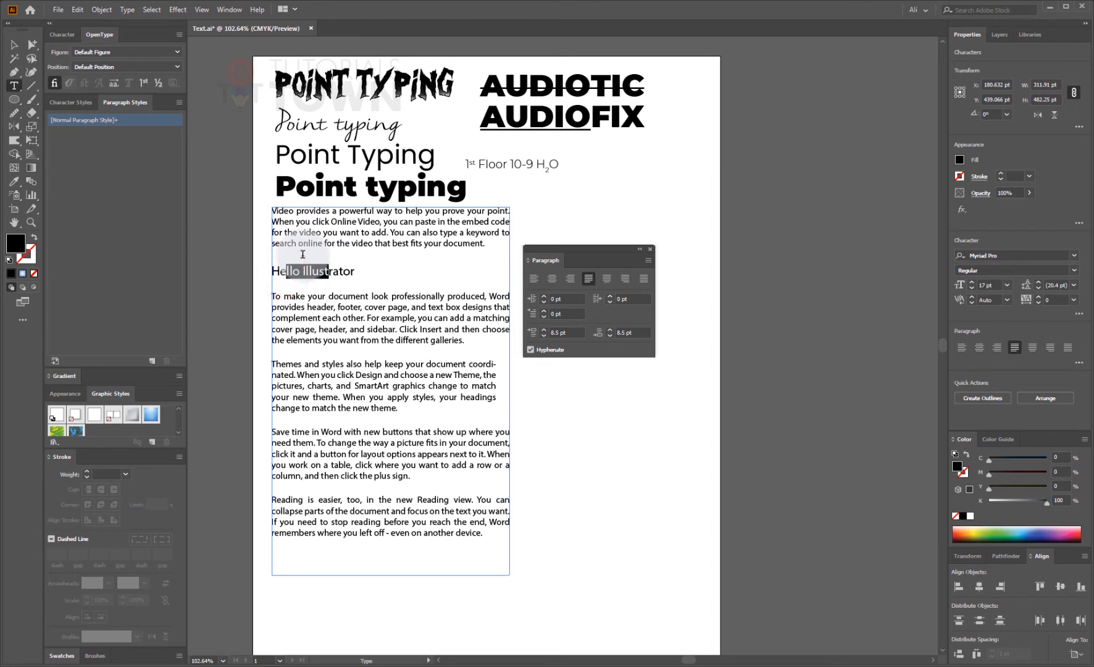
# - Select all of the area text, reset the space after its paragraphs to 0 pt and deselect the text
pyautogui.click(364, 296)
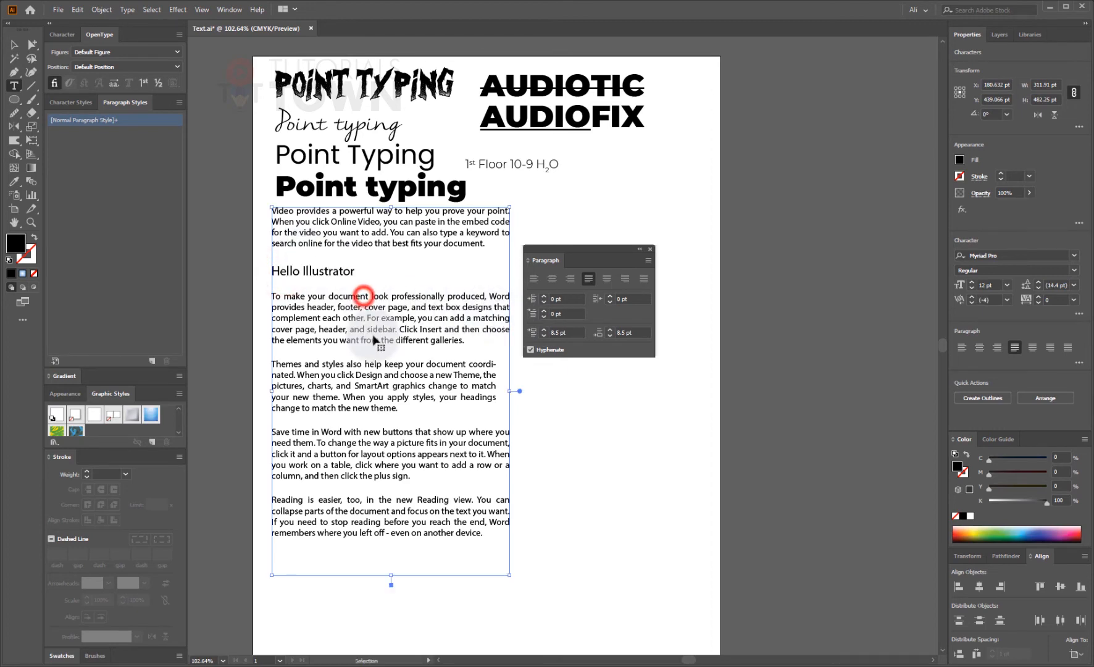
pyautogui.hotkey('ctrl', 'a')
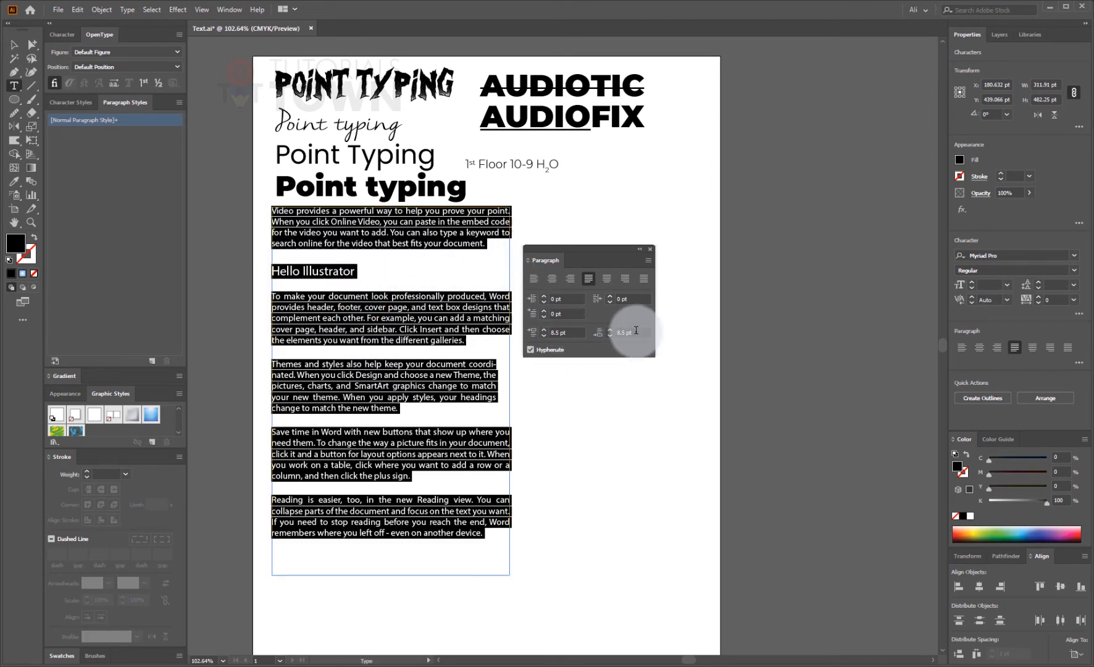
pyautogui.click(634, 332)
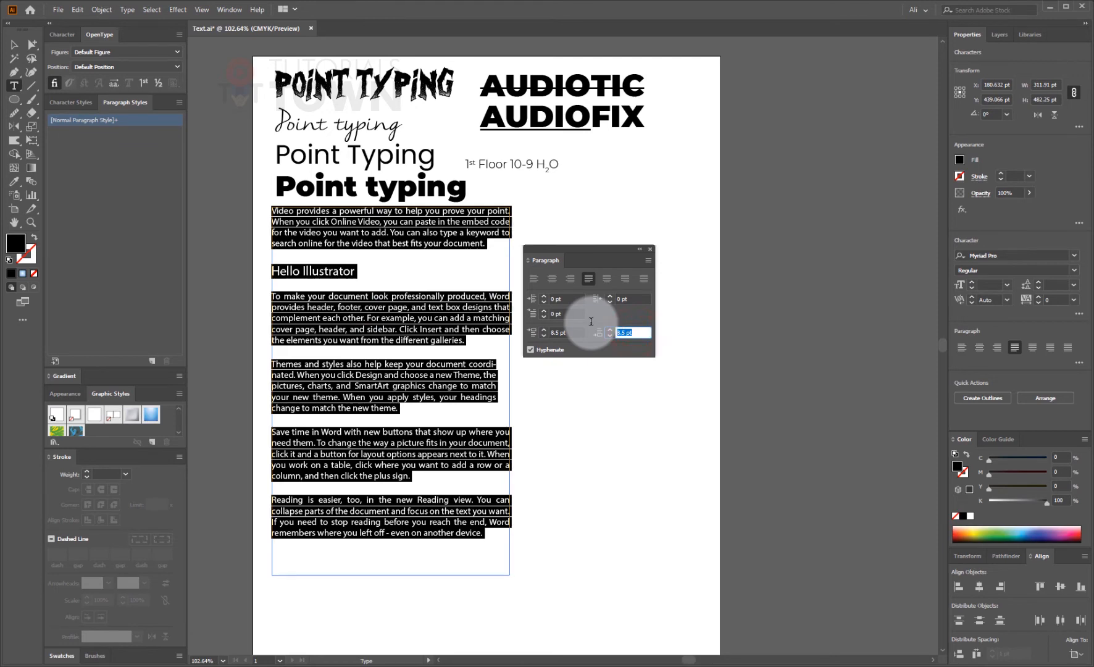
pyautogui.press('Return')
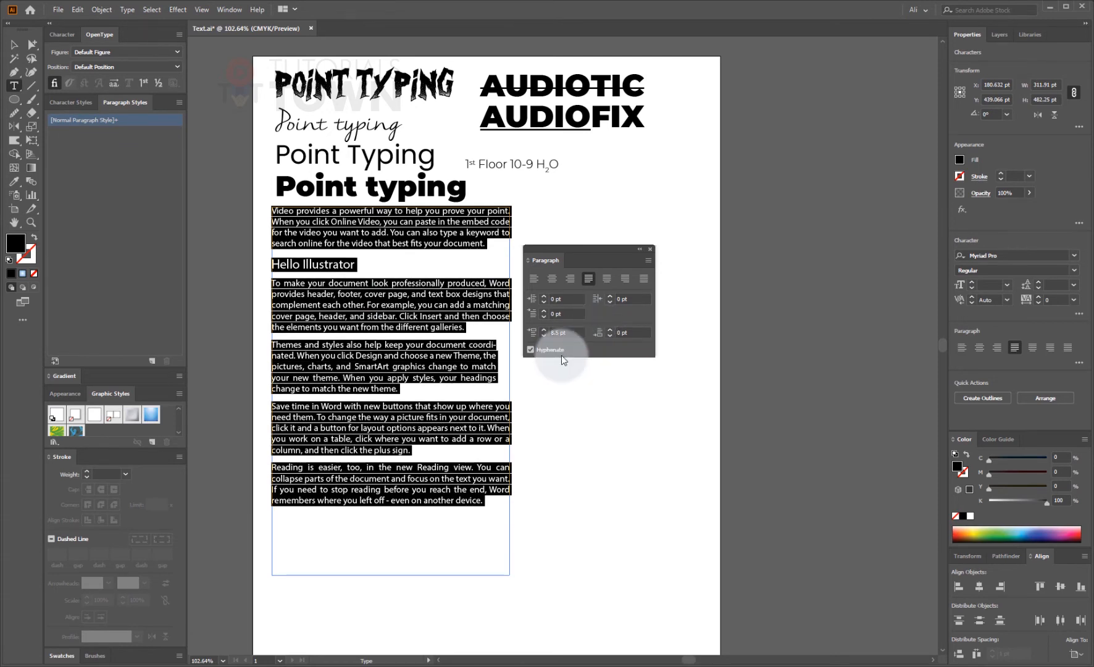
pyautogui.click(461, 354)
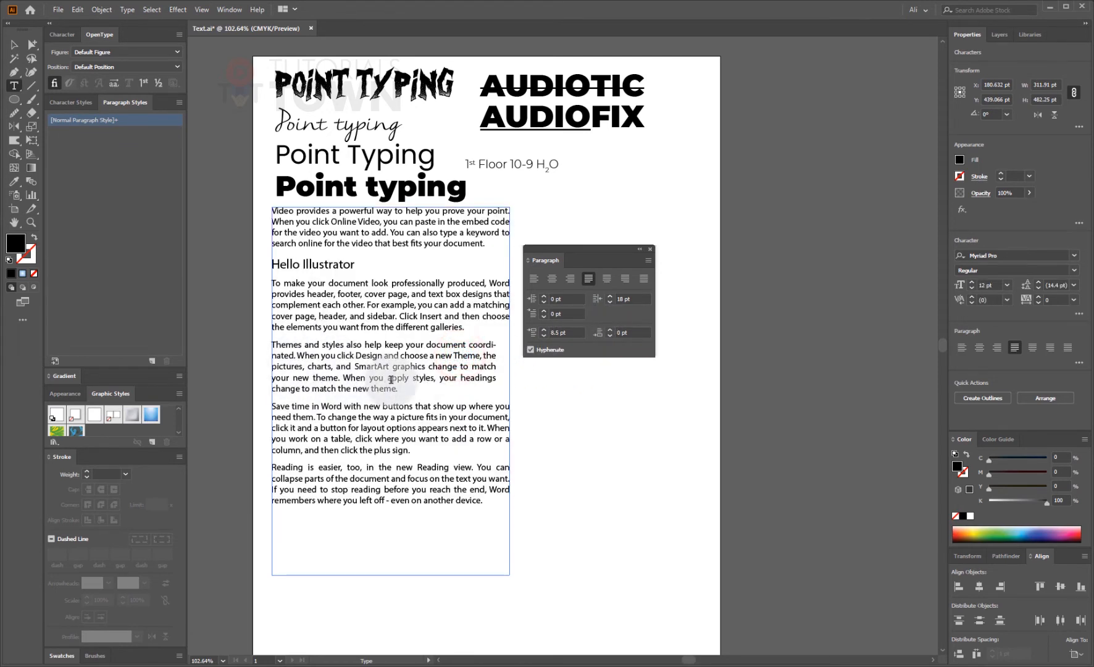
# - Set the space before the "Themes and styles" paragraph to 6 mm and the space after it to 3 mm
pyautogui.moveTo(351, 366); pyautogui.dragTo(405, 366)
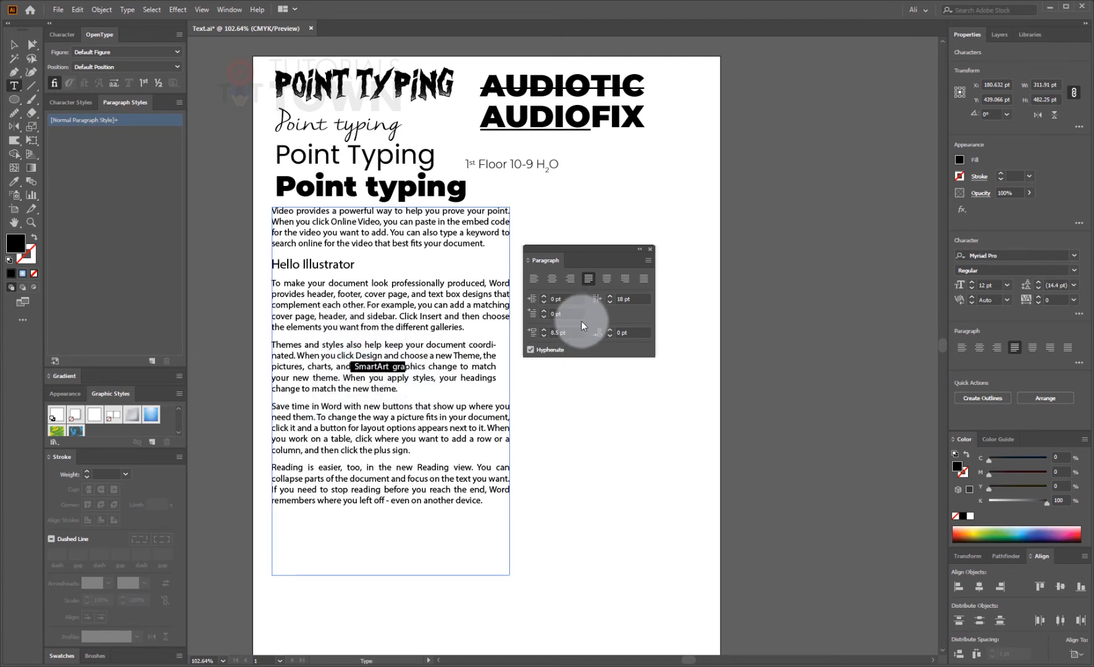
pyautogui.click(568, 333)
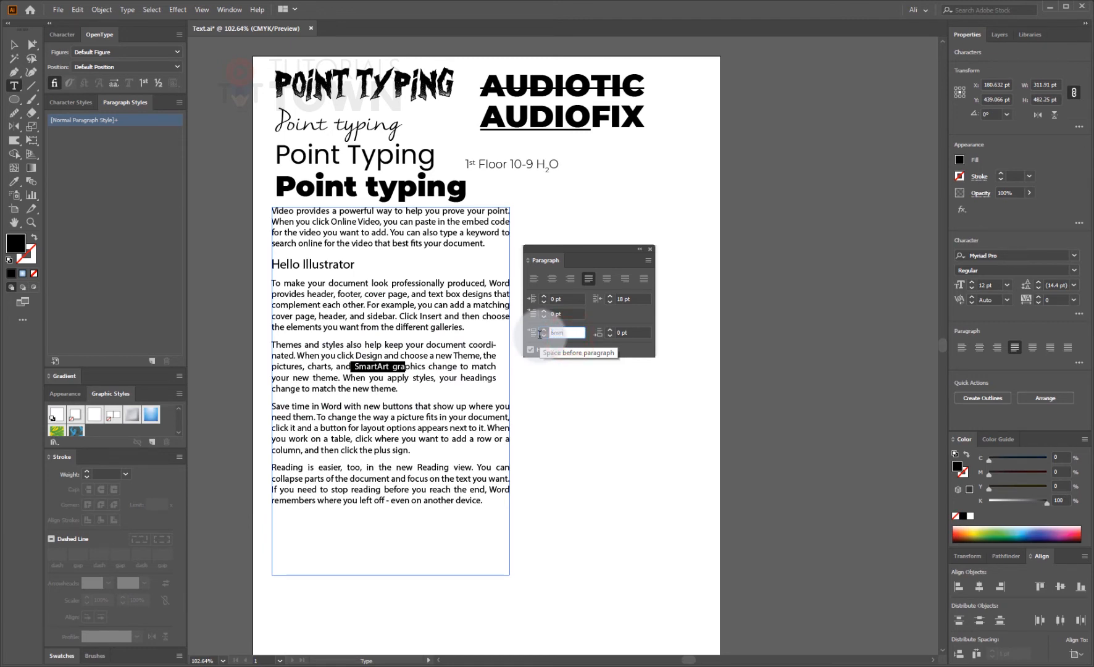
pyautogui.write('6mm')
pyautogui.press('Return')
pyautogui.click(632, 332)
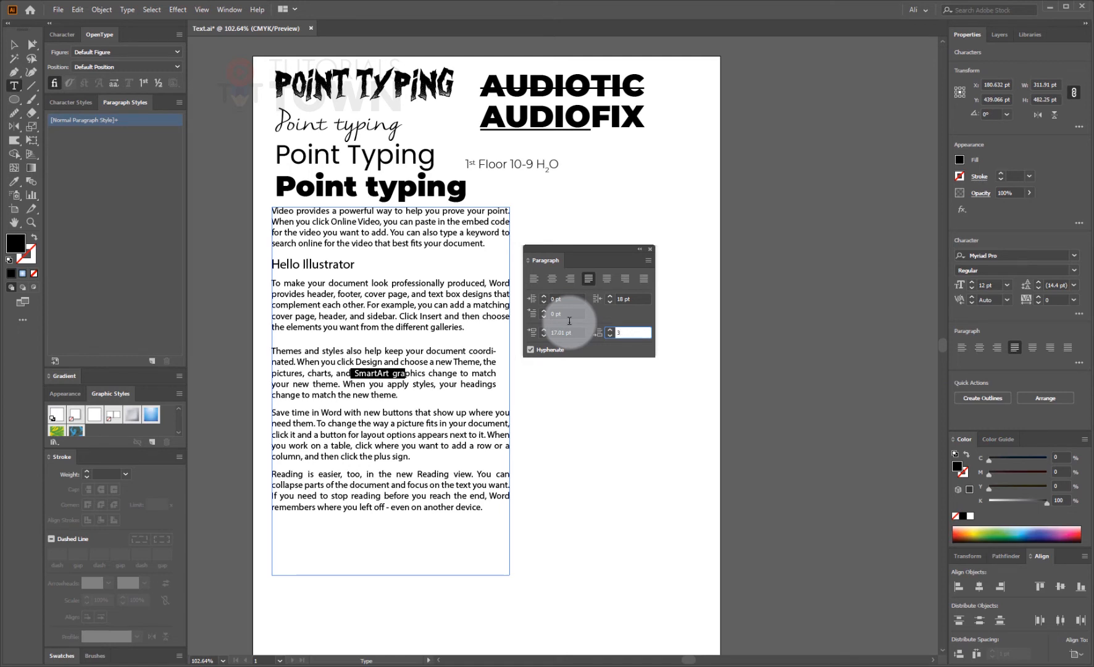
pyautogui.press('Return')
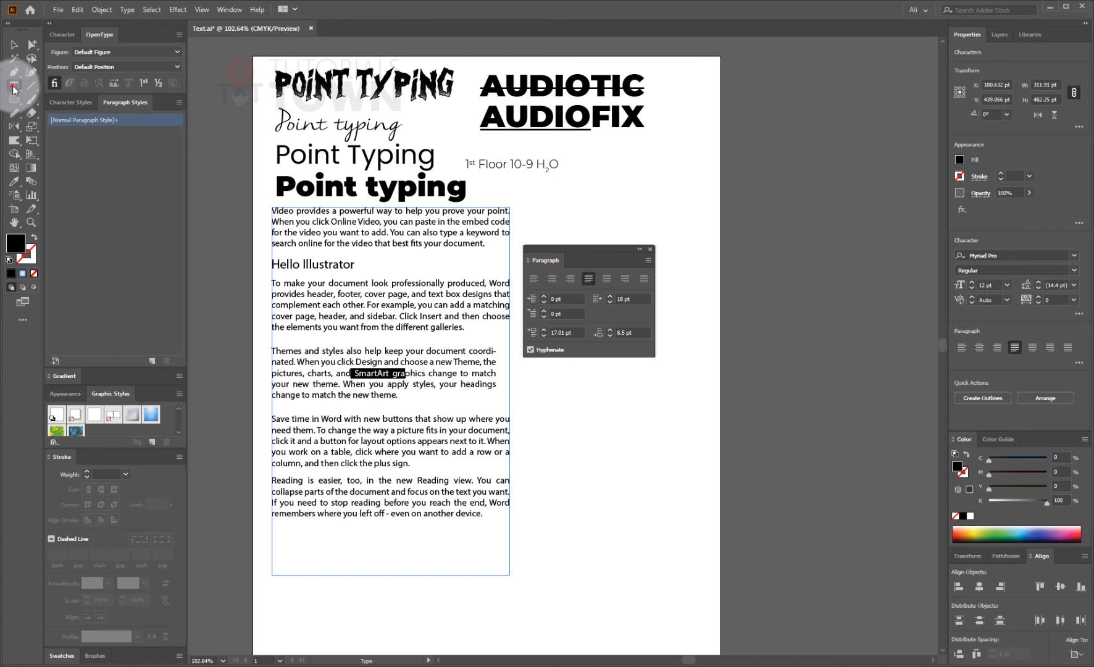
# - Draw a rectangle about 312 by 73 pt over the "Themes and styles" paragraph, spanning the width of the text area
pyautogui.click(14, 90)
pyautogui.click(12, 73)
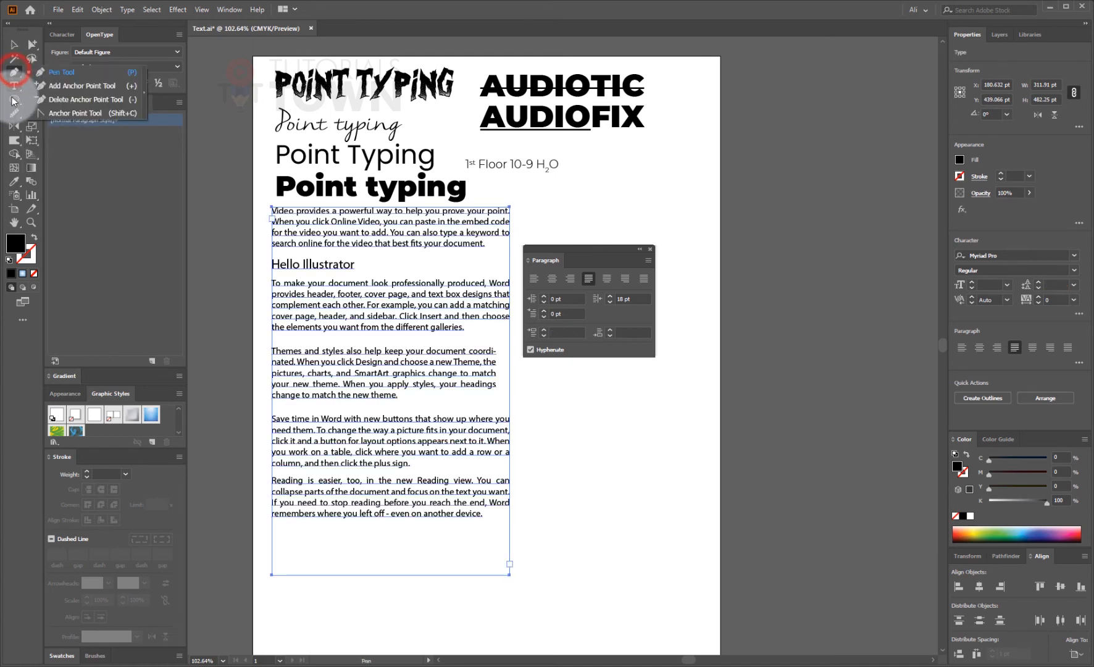
pyautogui.click(14, 98)
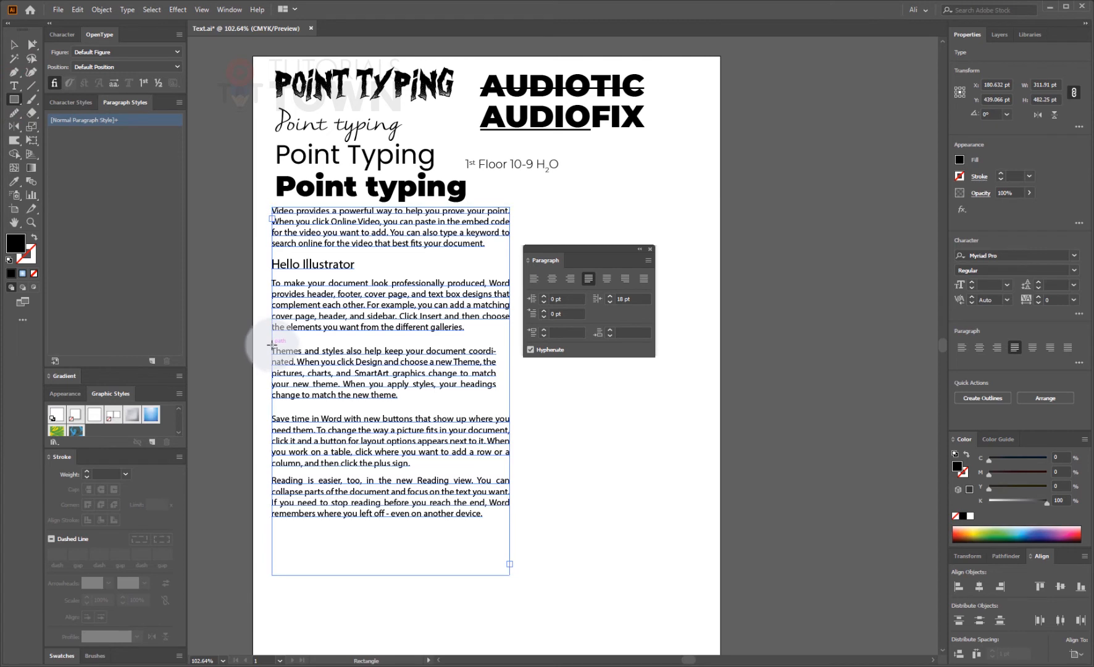
pyautogui.moveTo(272, 344); pyautogui.dragTo(510, 400)
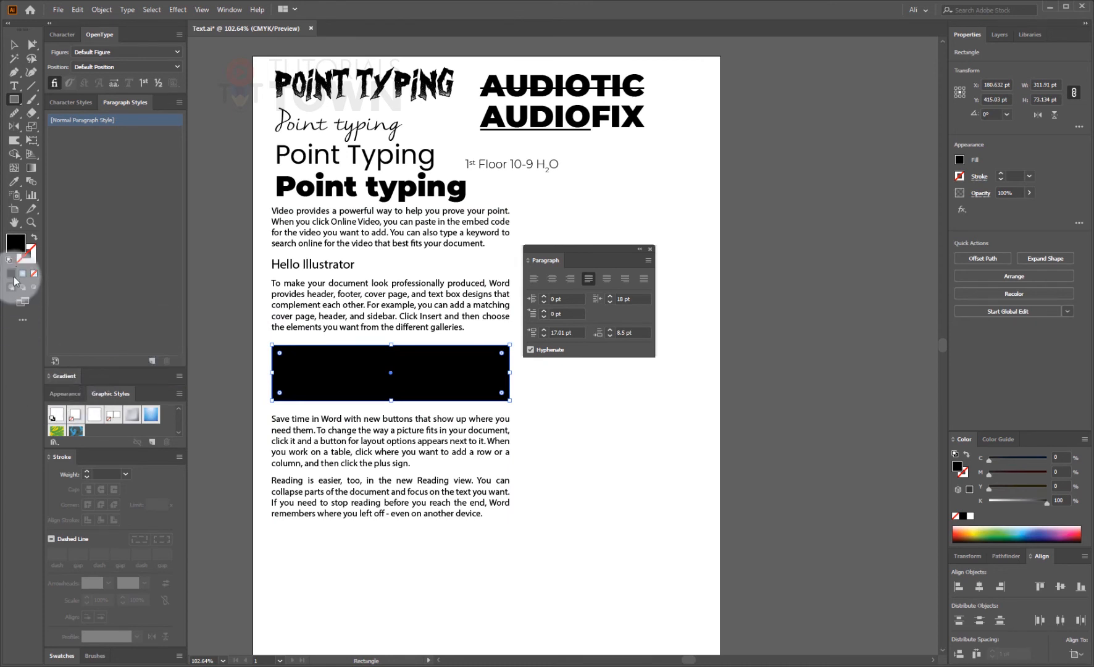
# - Place the rectangle behind the "Themes and styles" paragraph and fill it with light yellow
pyautogui.click(976, 532)
pyautogui.click(977, 532)
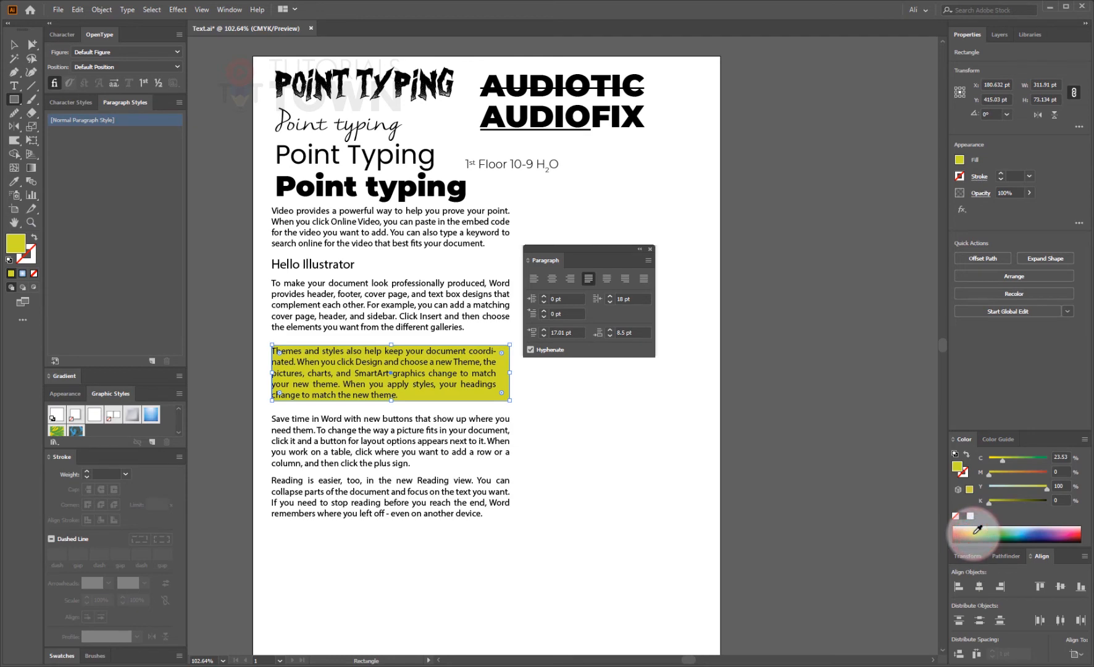
pyautogui.click(976, 530)
pyautogui.click(974, 529)
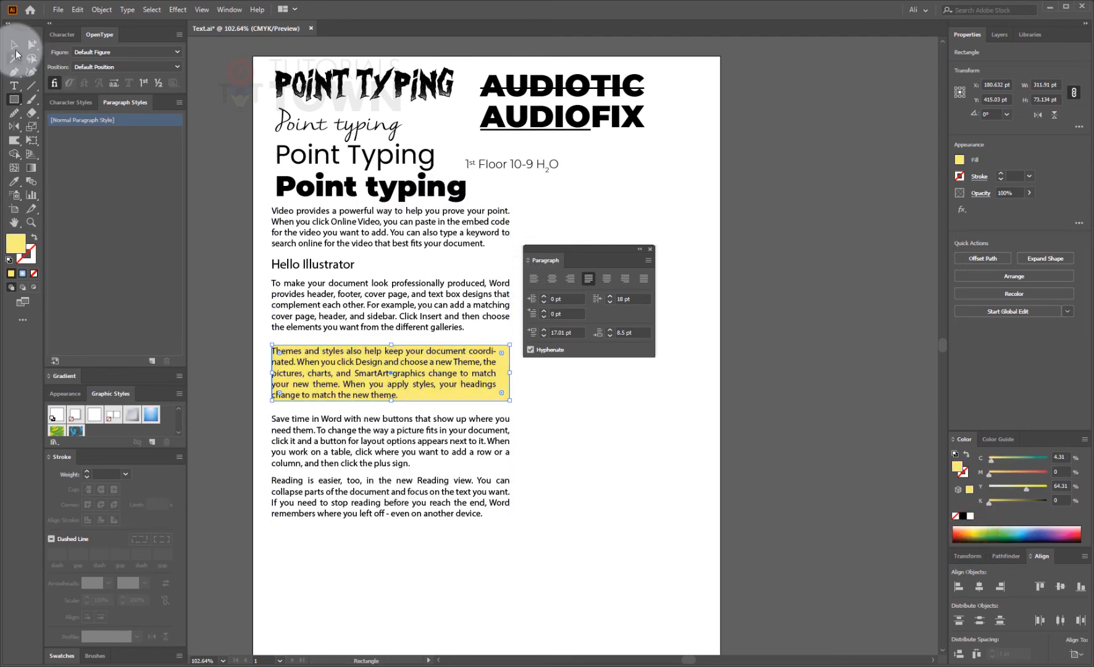
# - Set the left indent of the paragraph over the yellow rectangle to 14 pt
pyautogui.doubleClick(351, 370)
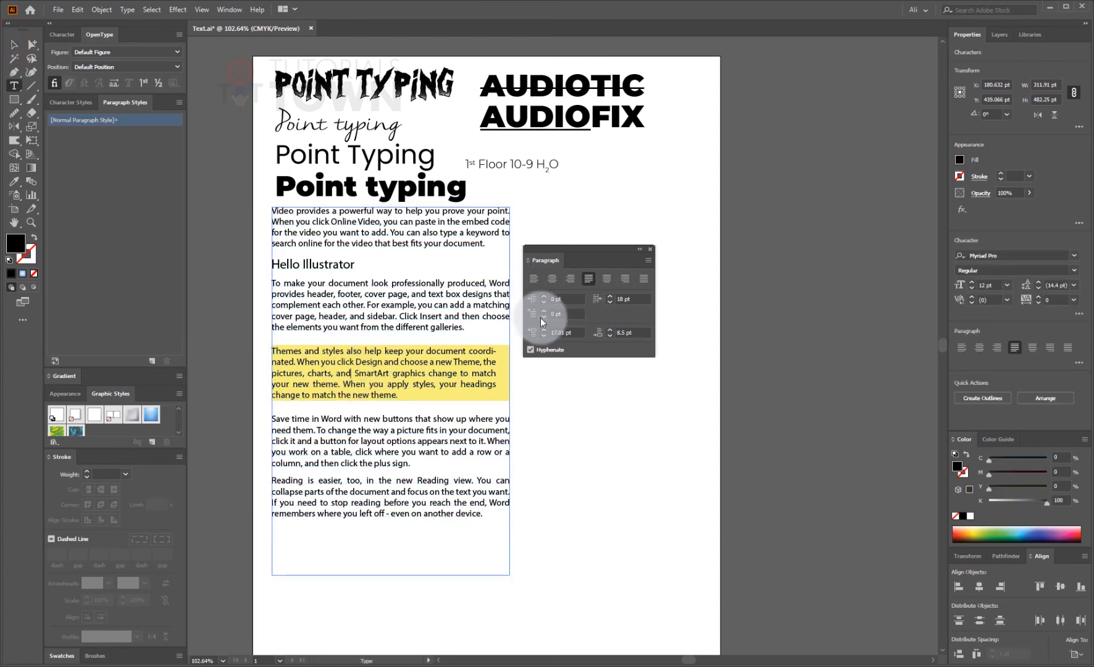
pyautogui.click(544, 296)
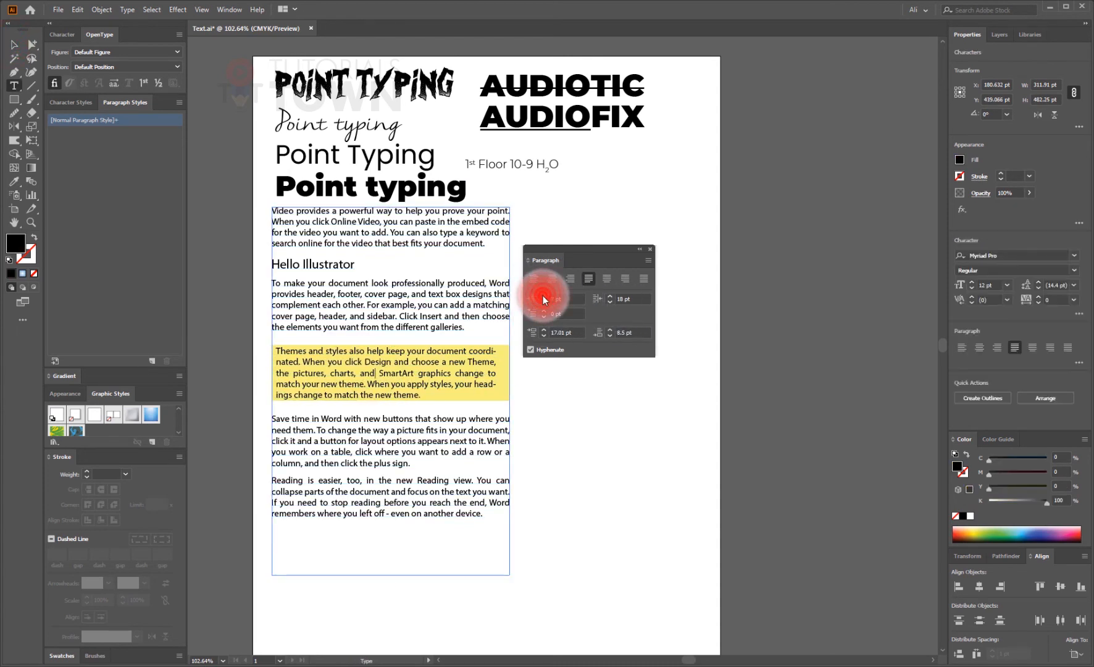
pyautogui.click(544, 296)
pyautogui.click(543, 296)
pyautogui.click(544, 297)
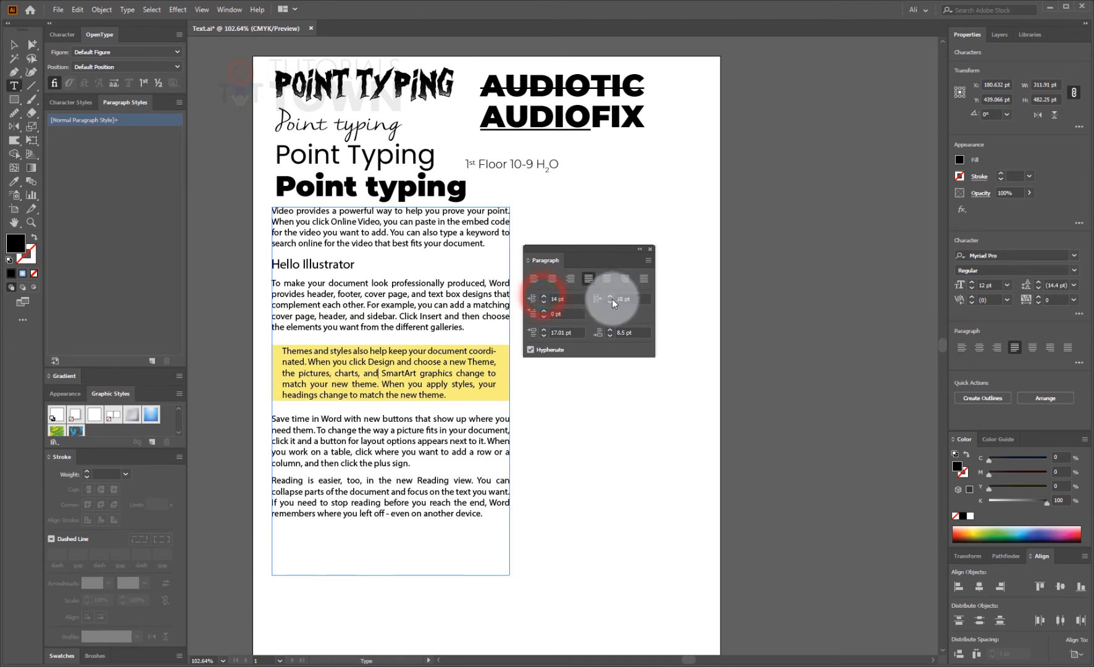
# - Try a left indent of 18 pt on the paragraph over the yellow rectangle and undo the change
pyautogui.moveTo(568, 300); pyautogui.dragTo(533, 299)
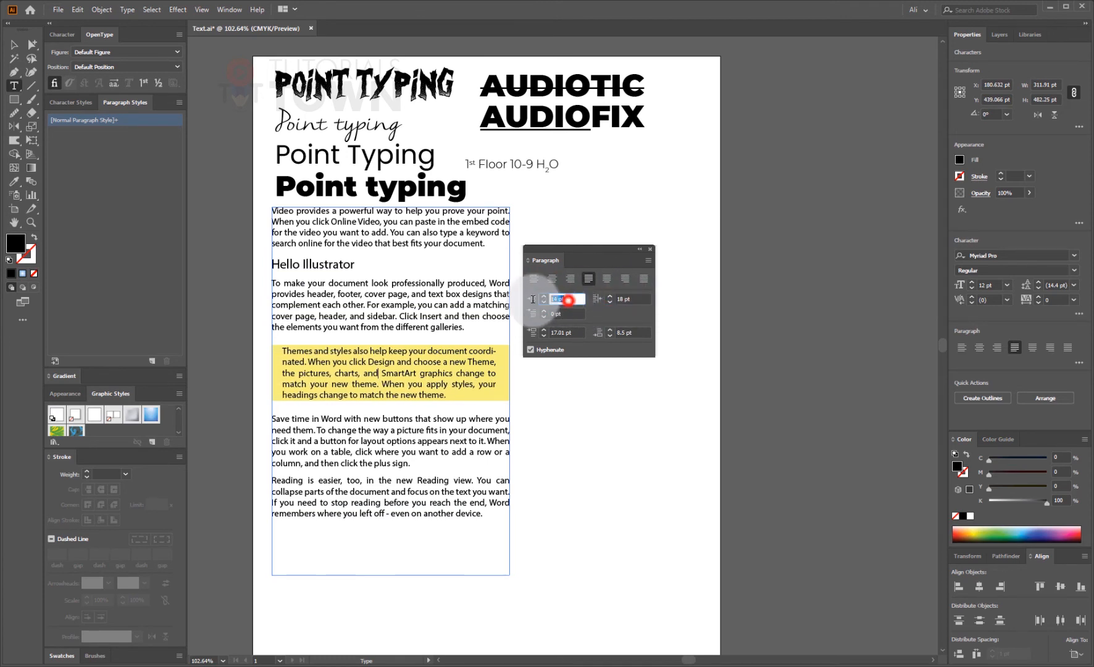
pyautogui.press('Return')
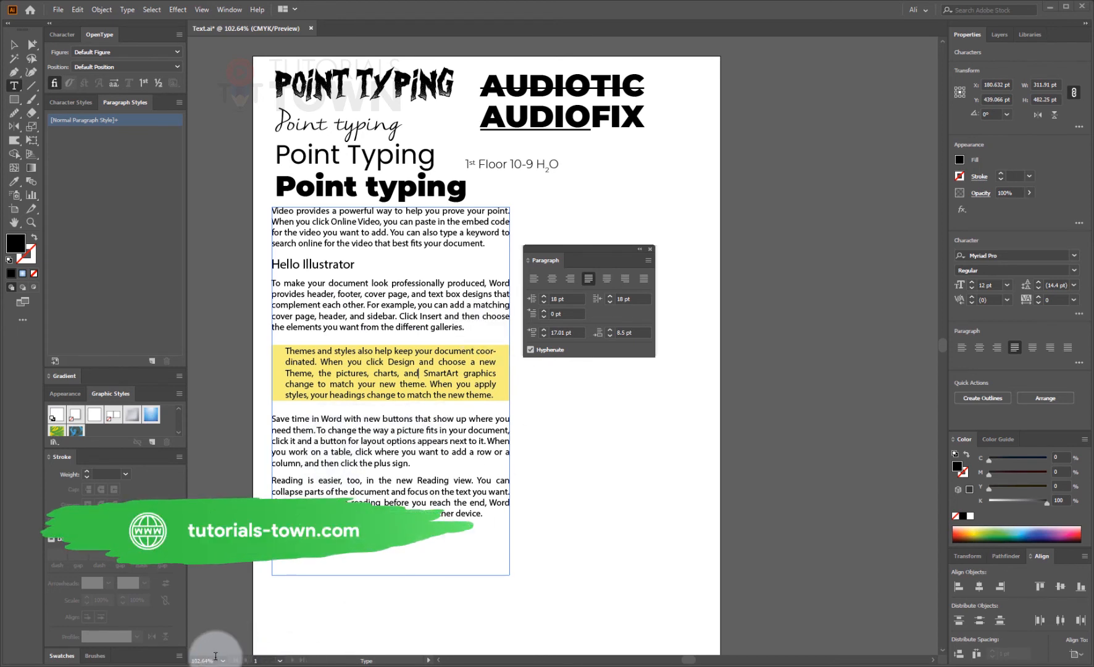
pyautogui.hotkey('ctrl', 'space')
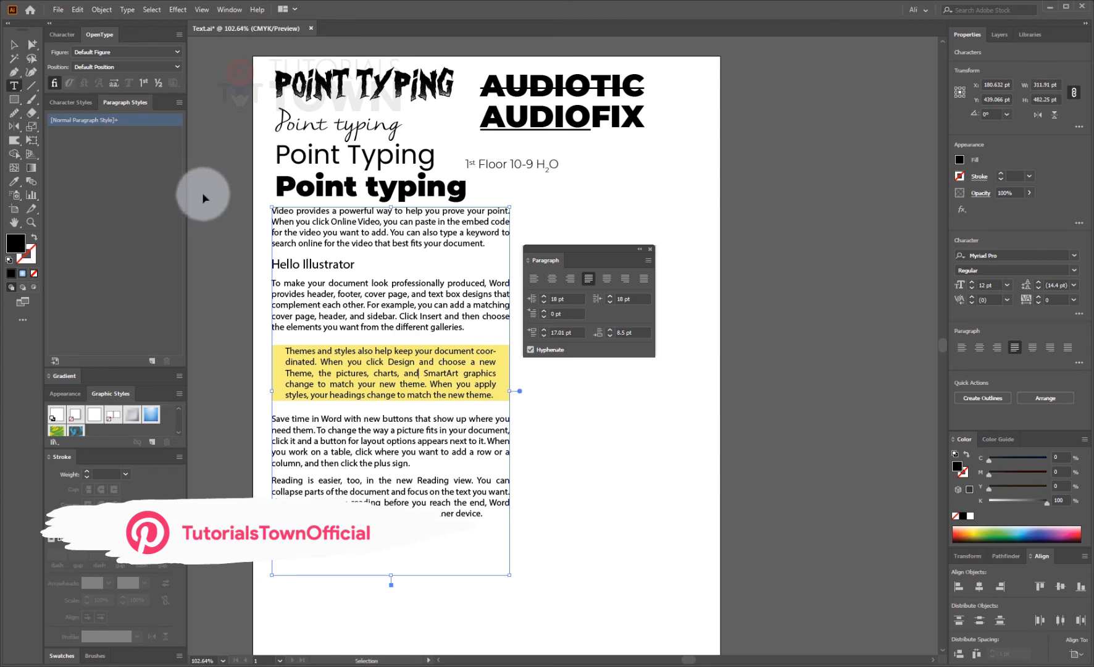
pyautogui.hotkey('ctrl', 'z')
# - Select the area text, turn off its hyphenation and deselect it
pyautogui.moveTo(281, 350); pyautogui.dragTo(540, 377)
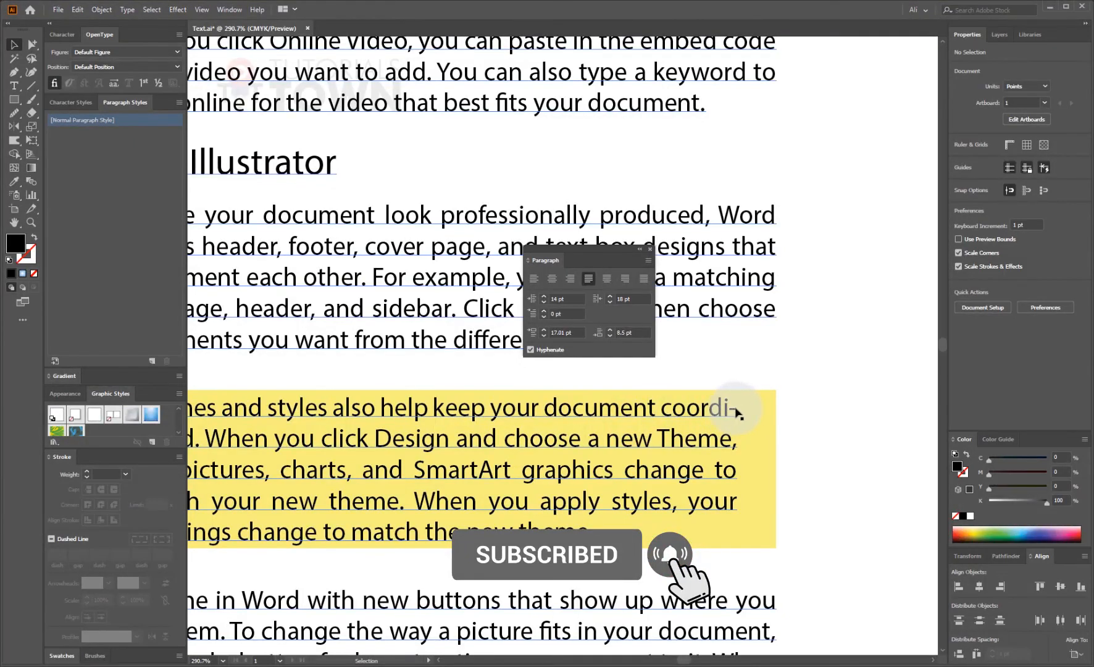
pyautogui.moveTo(460, 435); pyautogui.dragTo(662, 440)
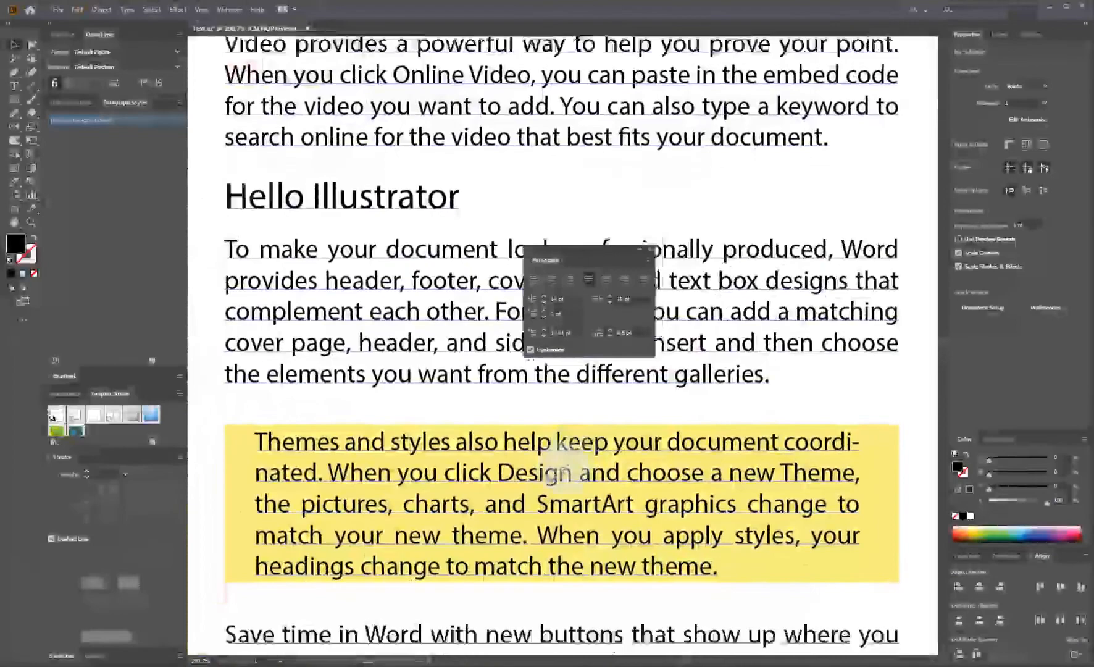
pyautogui.moveTo(475, 296); pyautogui.dragTo(428, 563)
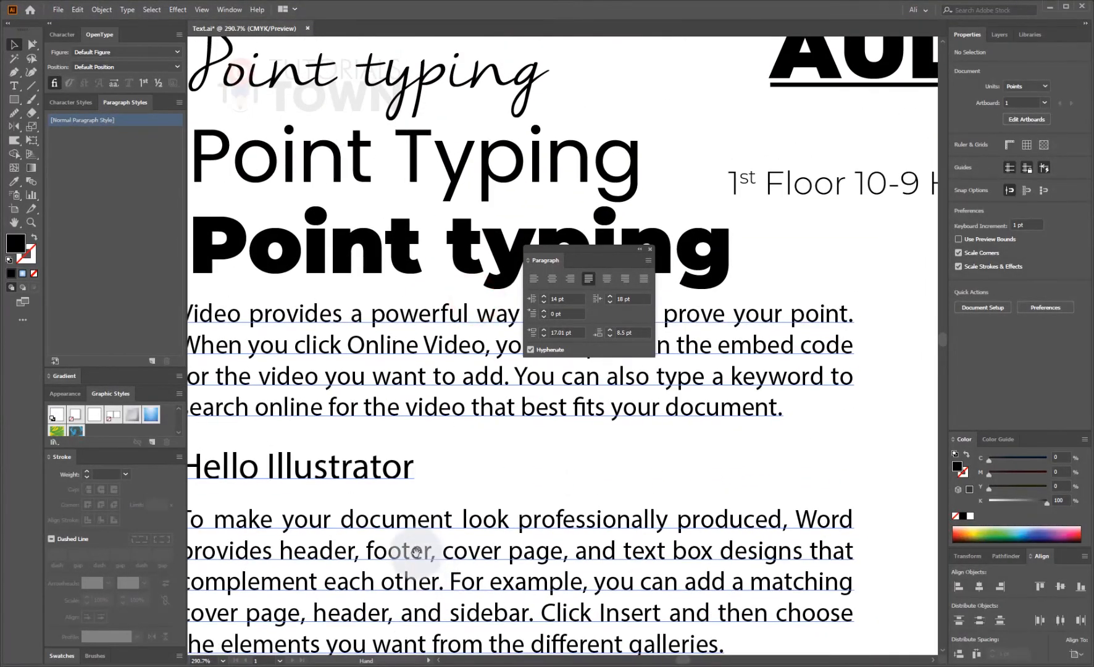
pyautogui.moveTo(408, 608); pyautogui.dragTo(446, 295)
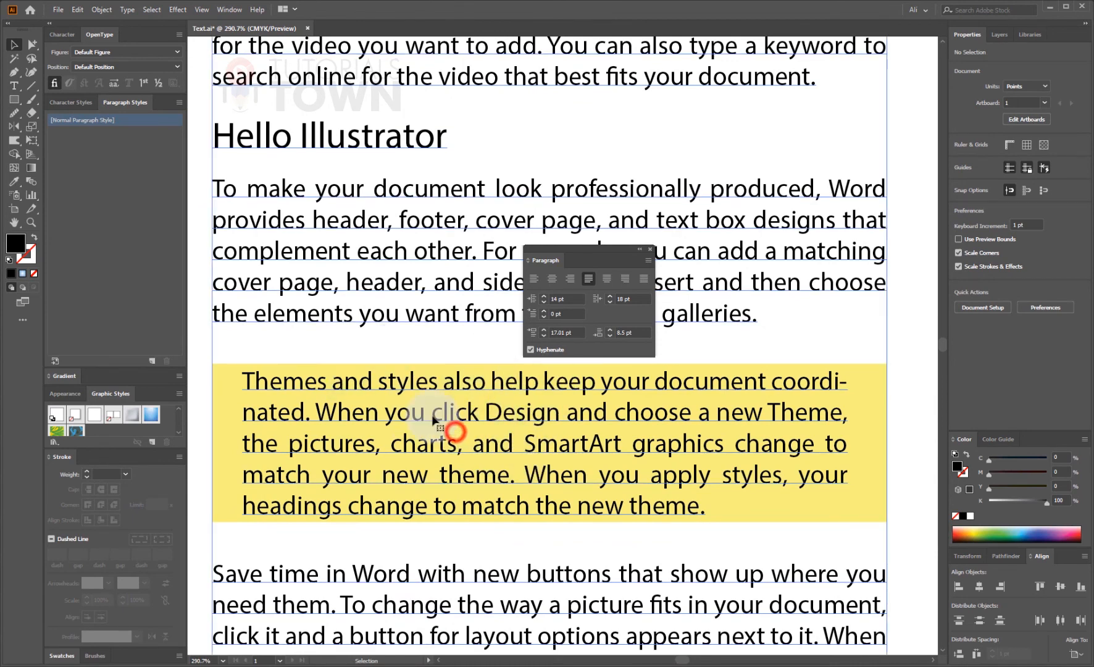
pyautogui.click(390, 432)
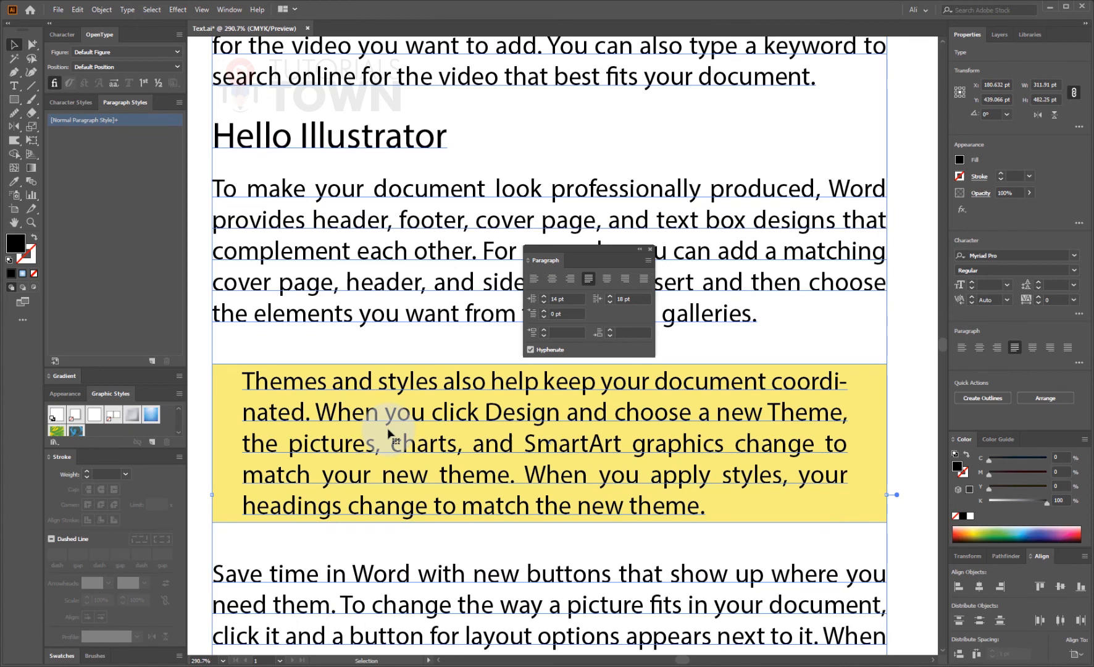
pyautogui.click(538, 352)
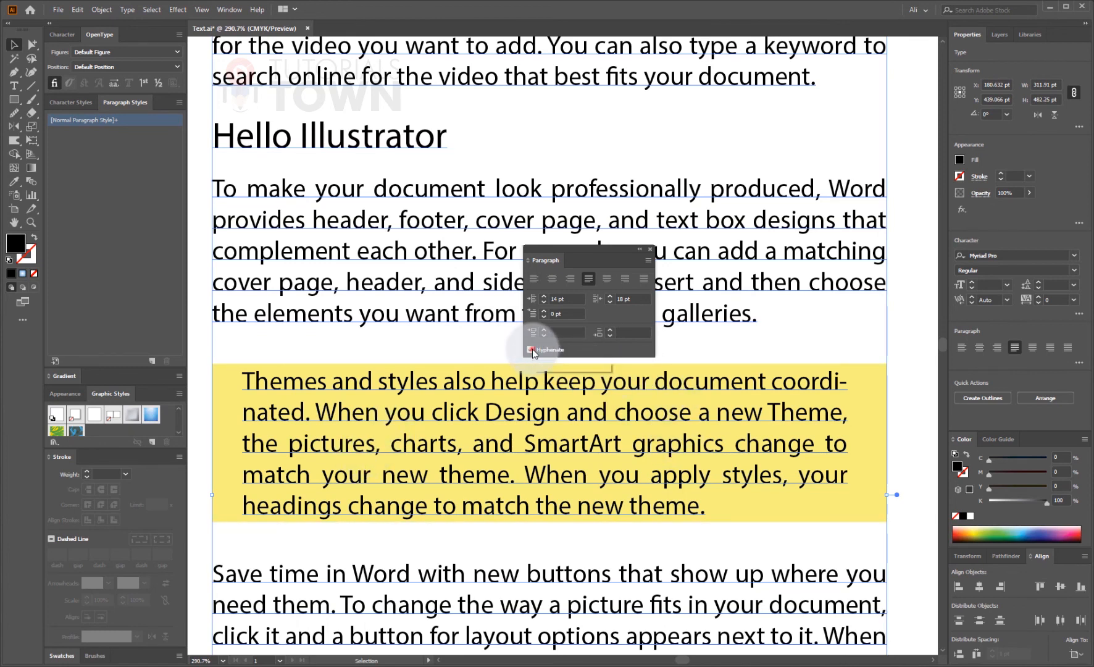
pyautogui.click(530, 350)
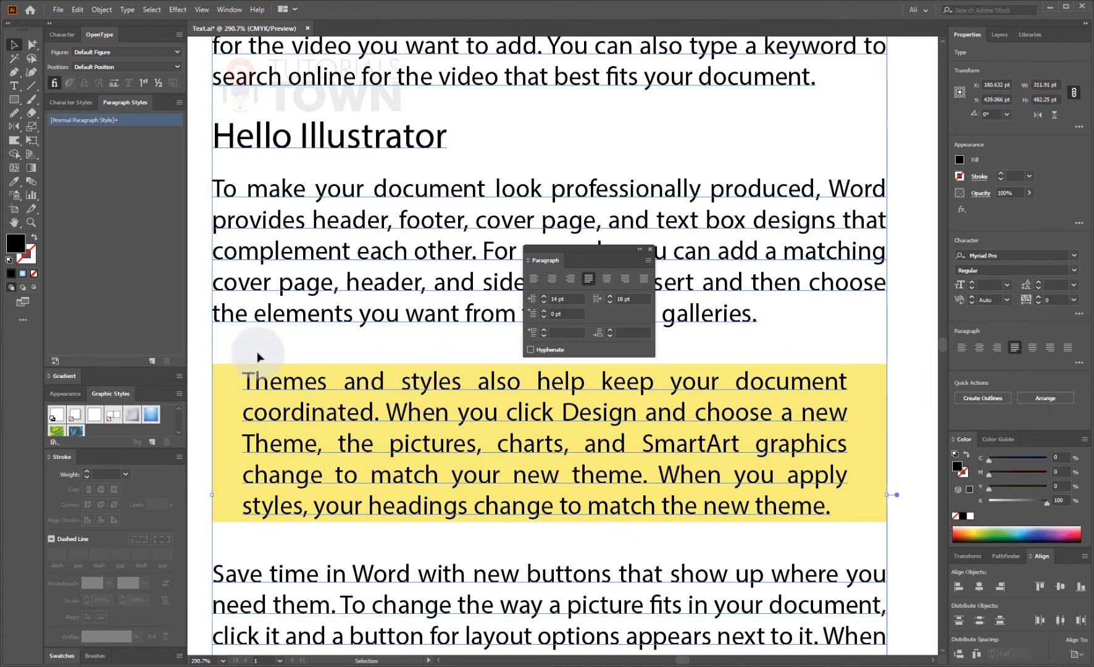
pyautogui.click(315, 347)
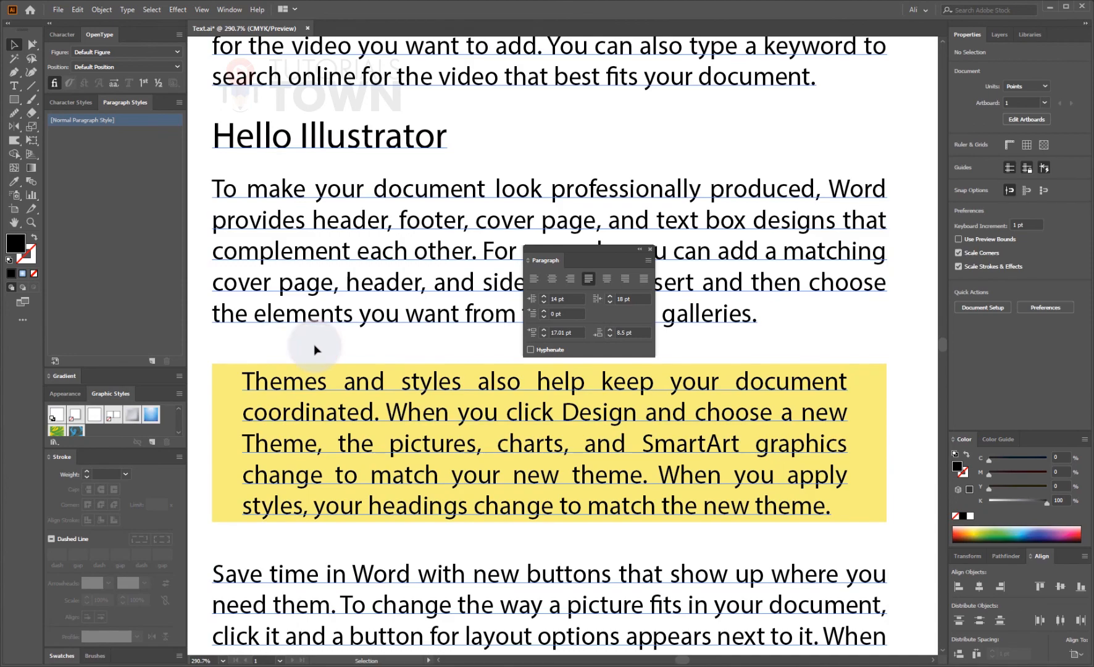